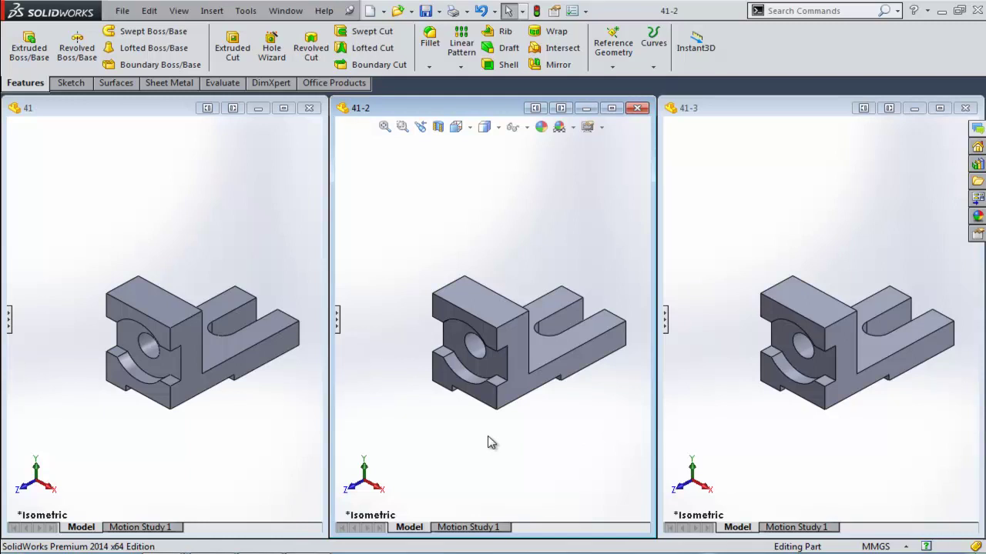
drag(173, 389, 493, 370)
click(161, 228)
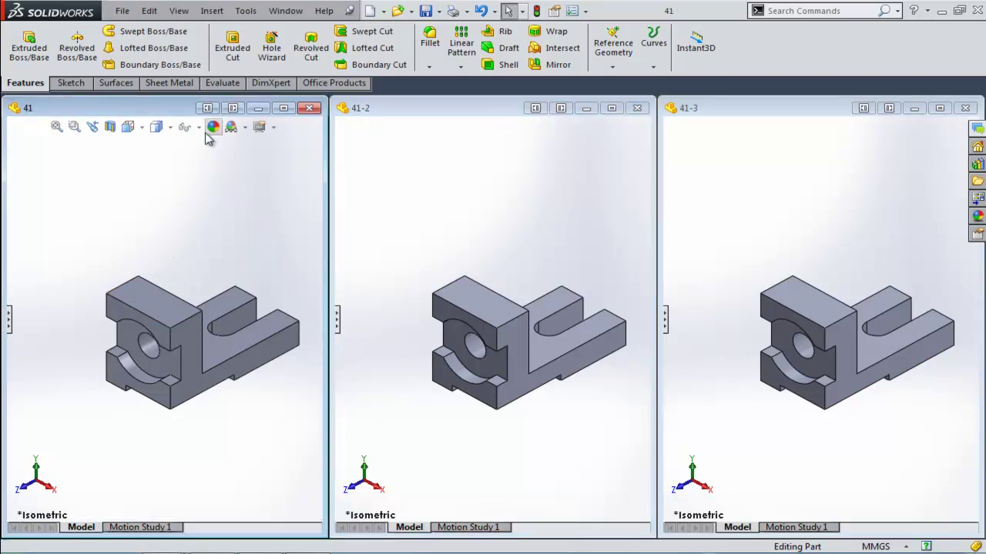
click(453, 205)
click(737, 235)
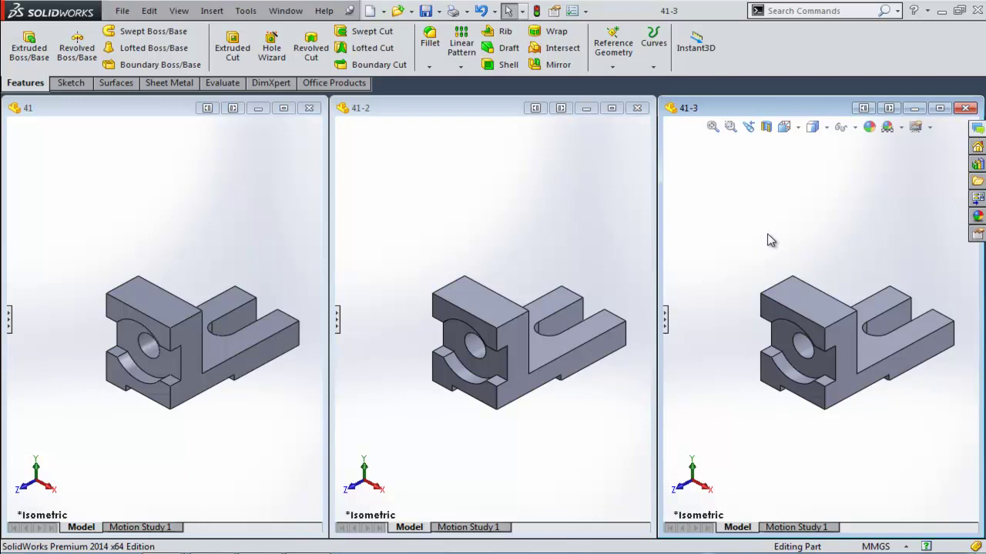
click(262, 425)
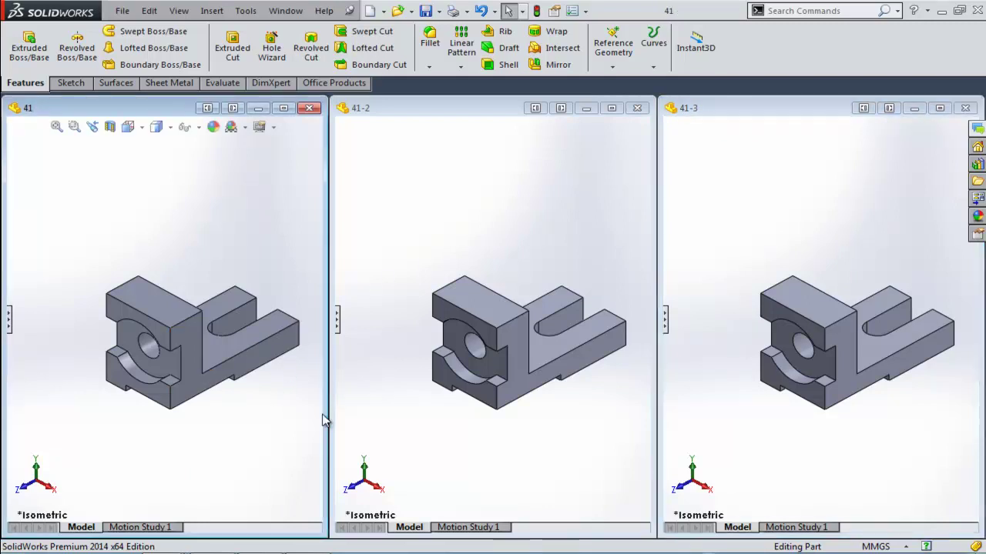
click(483, 448)
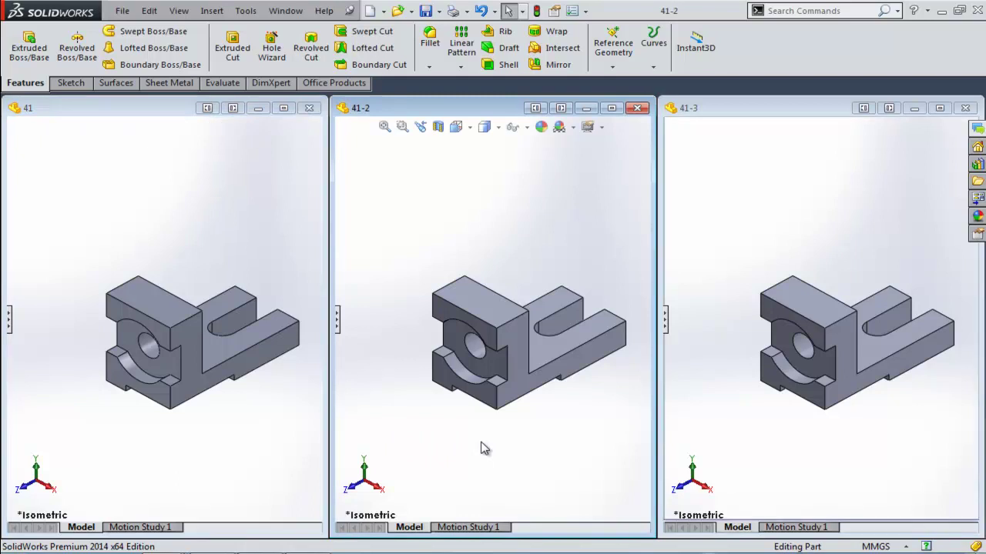
Step: Evaluate the mass properties of part 41 and check its volume
click(262, 448)
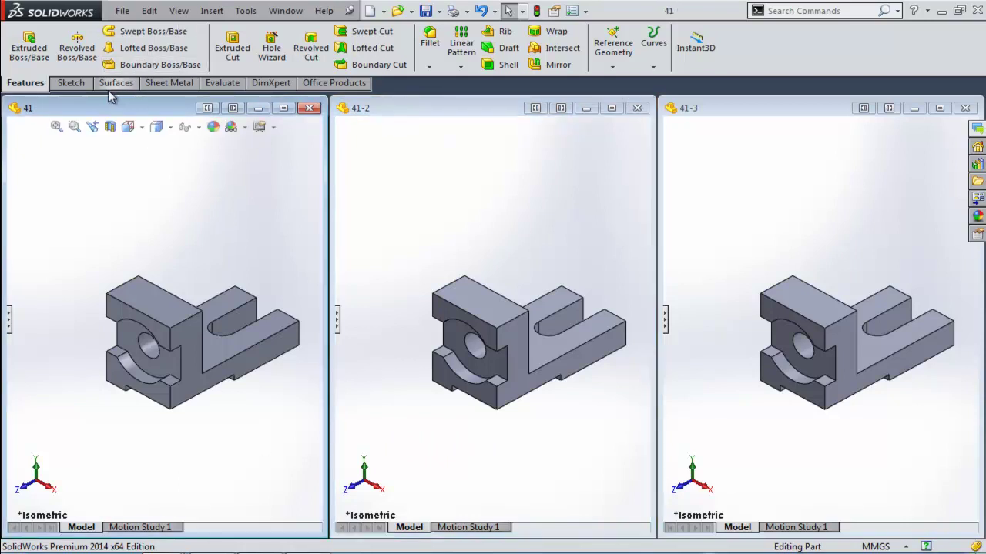
click(221, 85)
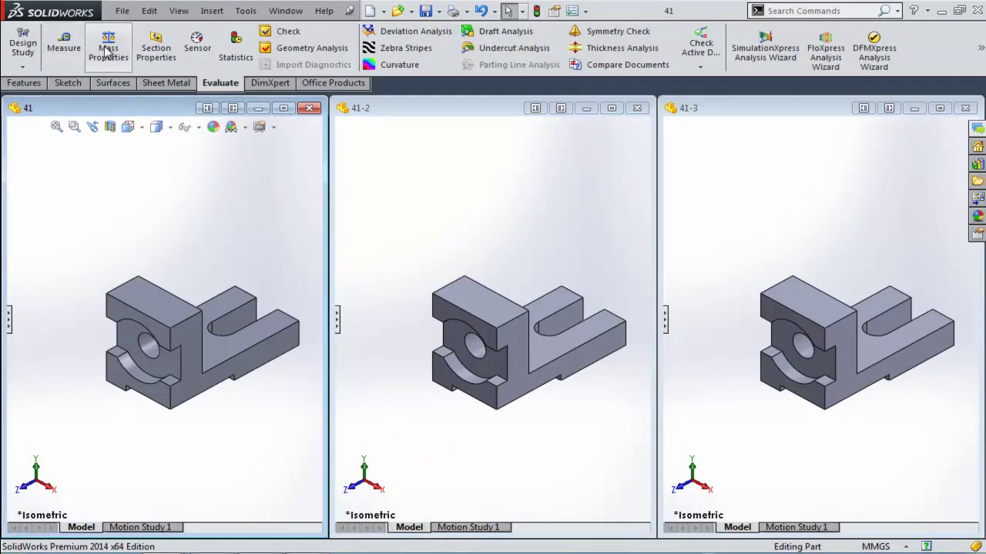
click(108, 50)
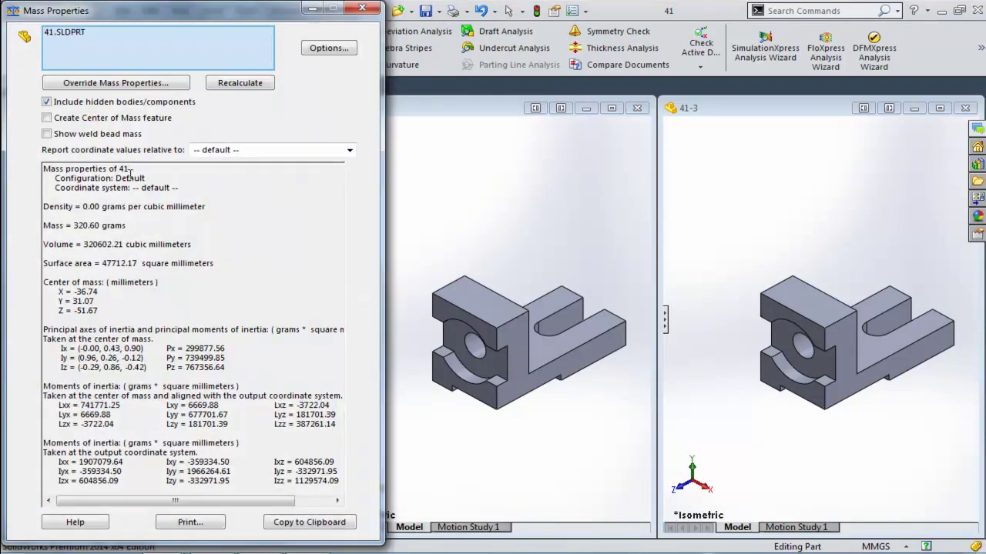
shift+click(127, 244)
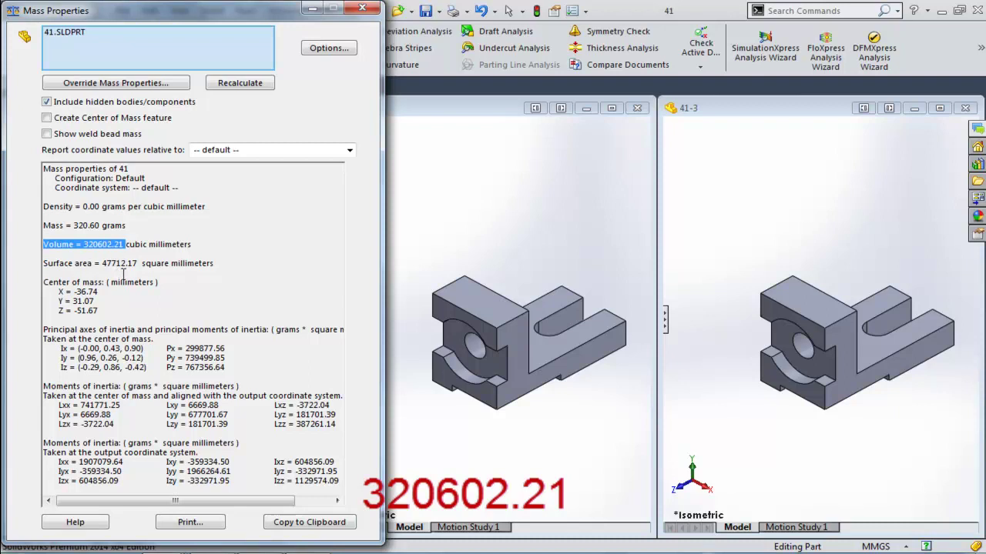
click(353, 8)
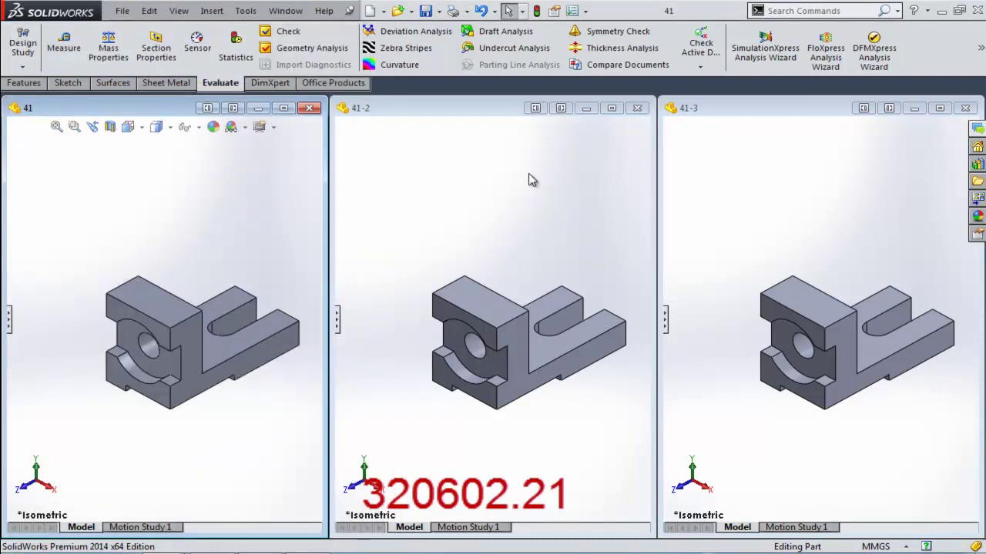
Step: Evaluate the mass properties of part 41-2 and check its volume
click(537, 218)
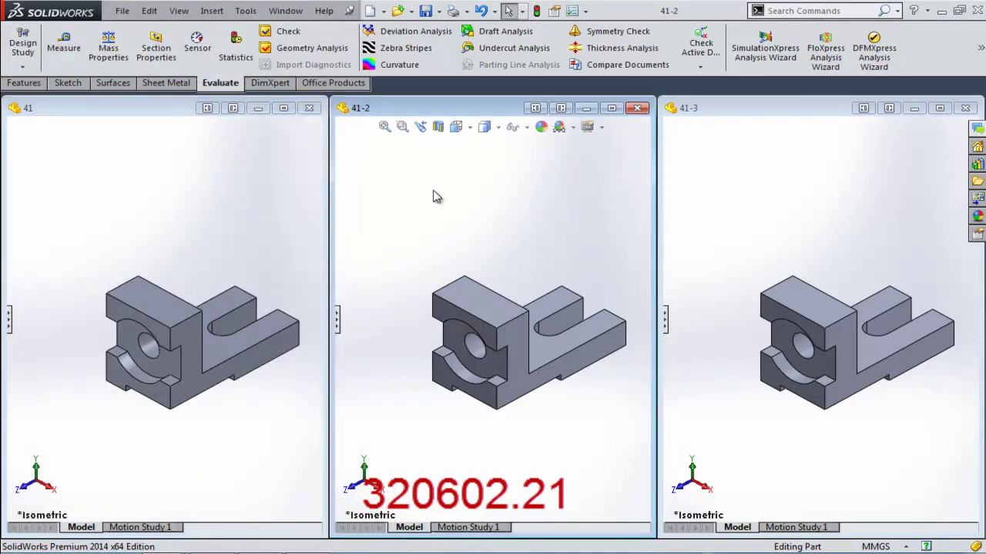
click(108, 45)
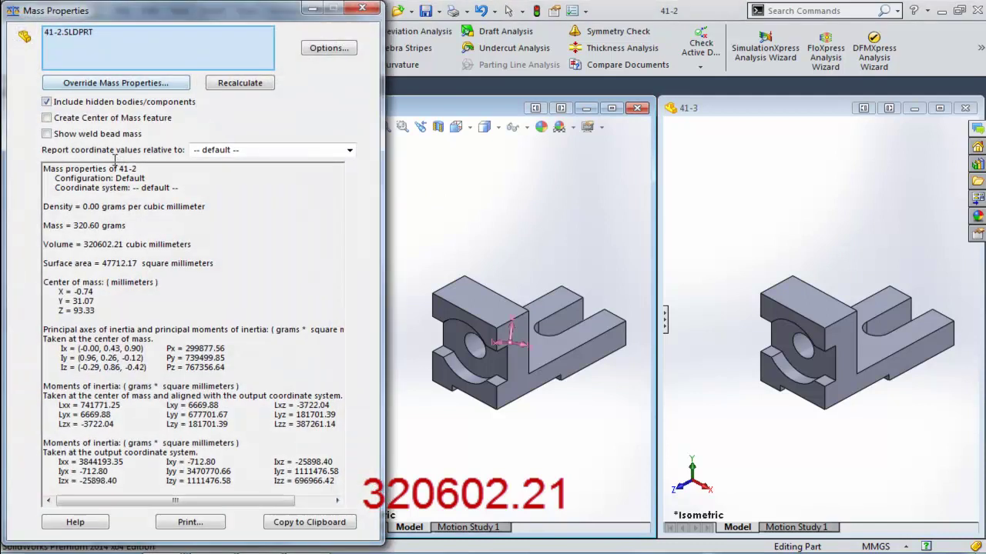
drag(82, 243, 120, 242)
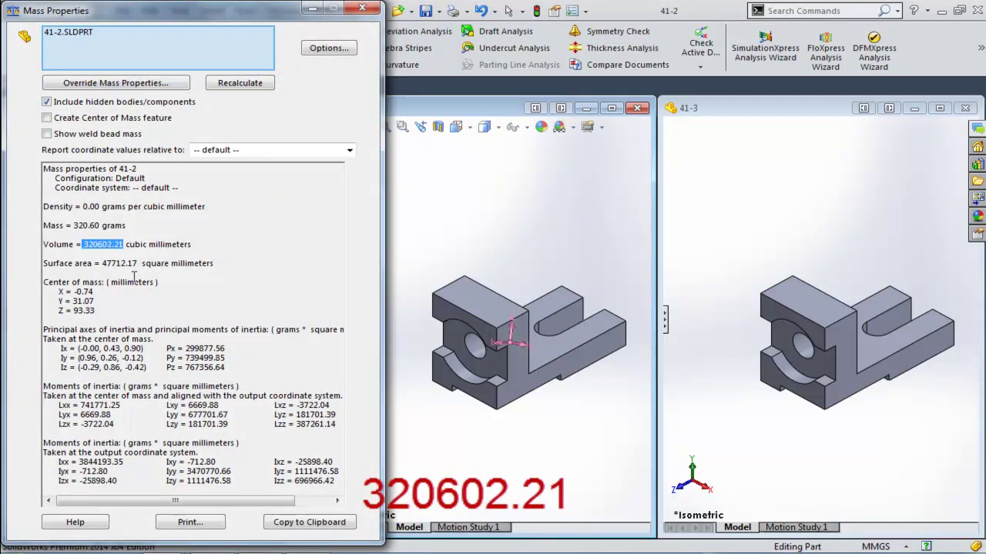
click(362, 8)
Step: Evaluate the mass properties of part 41-3 and check its volume
click(744, 210)
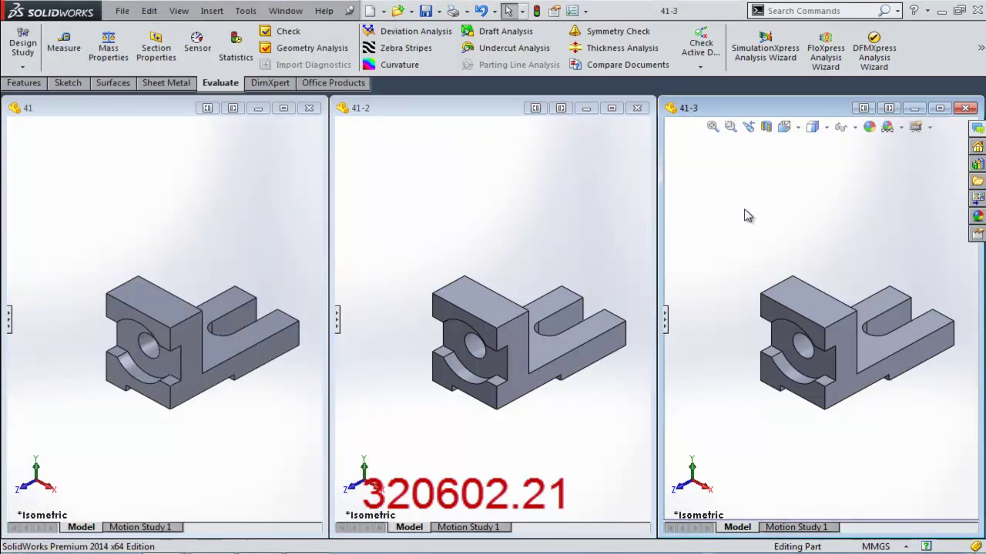
click(108, 50)
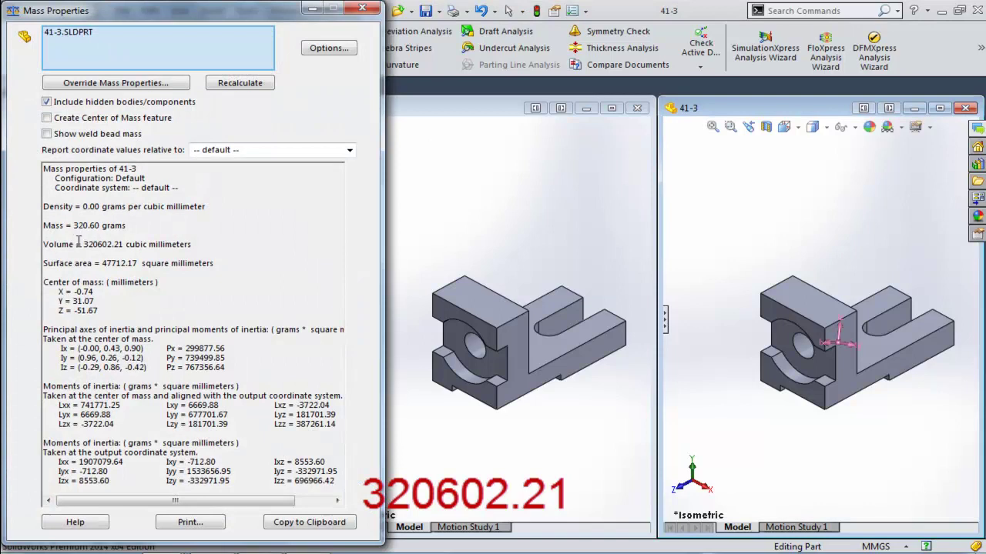
drag(82, 244, 176, 242)
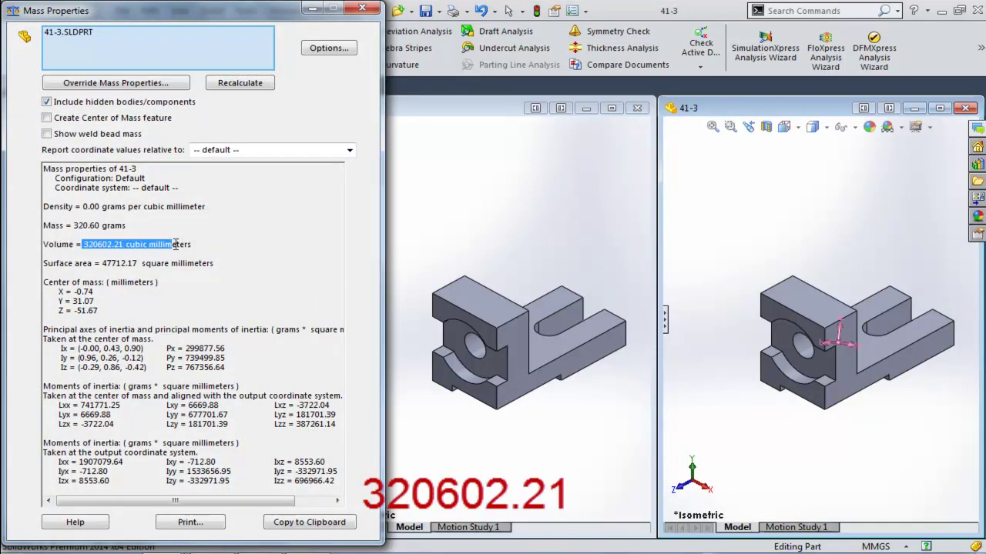
click(362, 8)
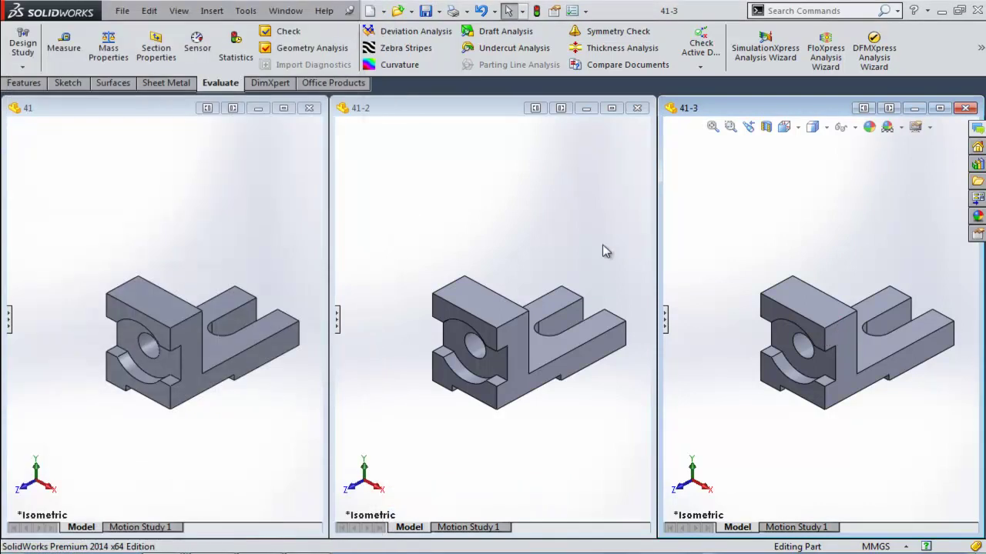
Step: Examine the dimensioned reference drawing of part 41 in Windows Photo Viewer, and return to the part 41 model in SolidWorks
click(508, 224)
click(197, 231)
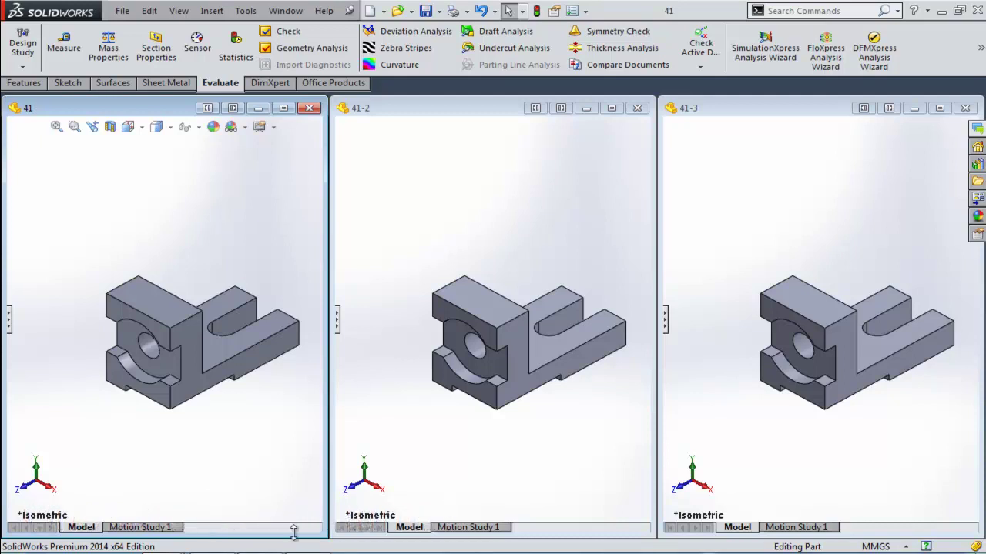
click(241, 553)
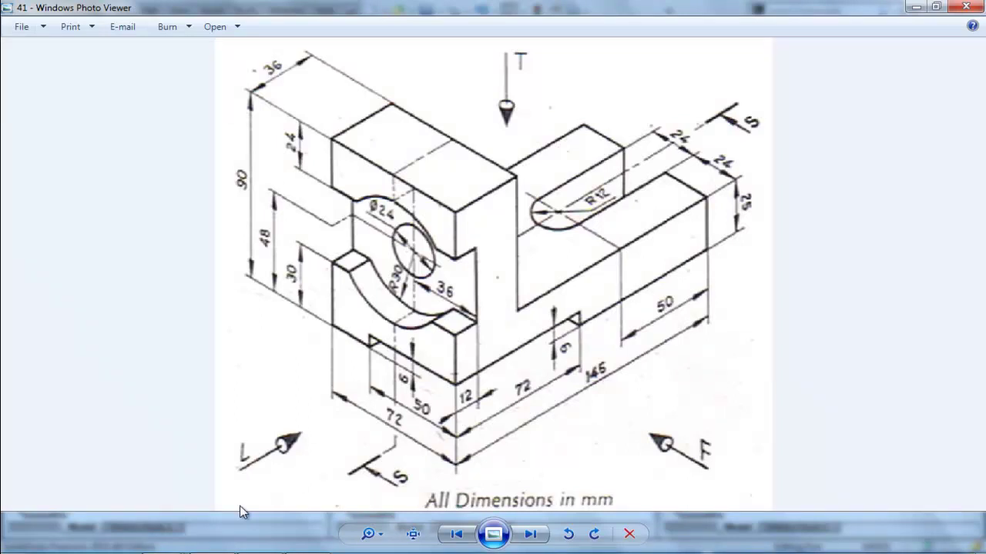
click(224, 553)
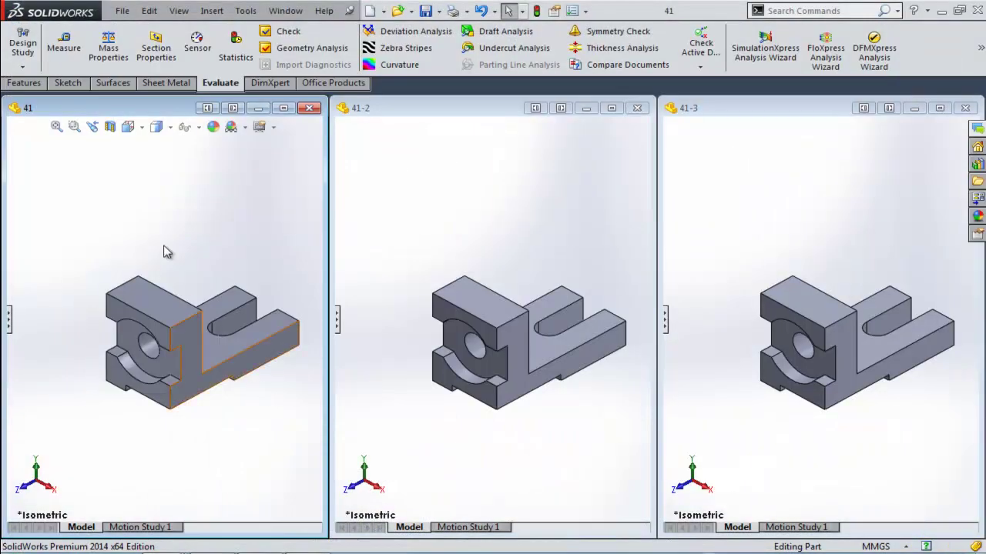
Step: Recheck the volume of part 41 in its mass properties
click(110, 51)
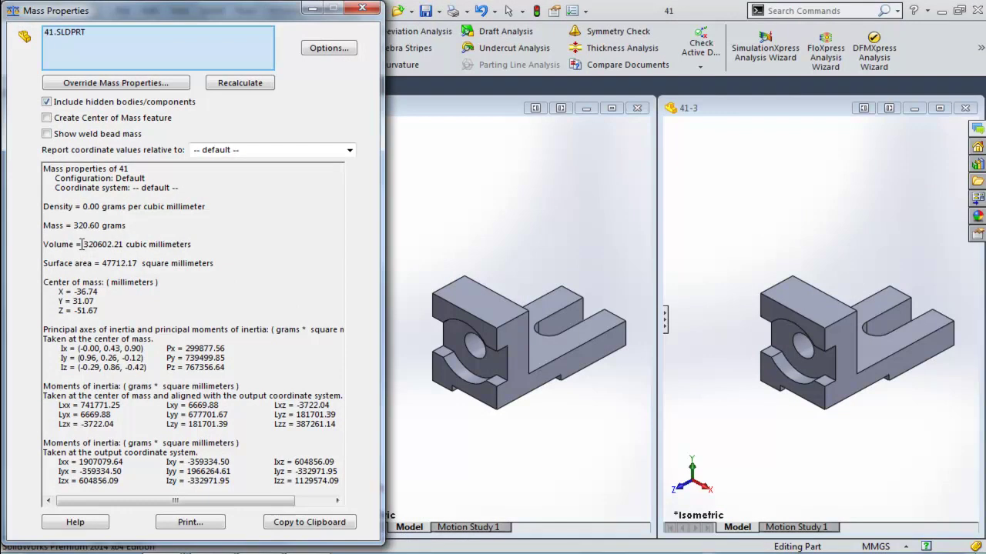
drag(83, 244, 146, 241)
click(362, 8)
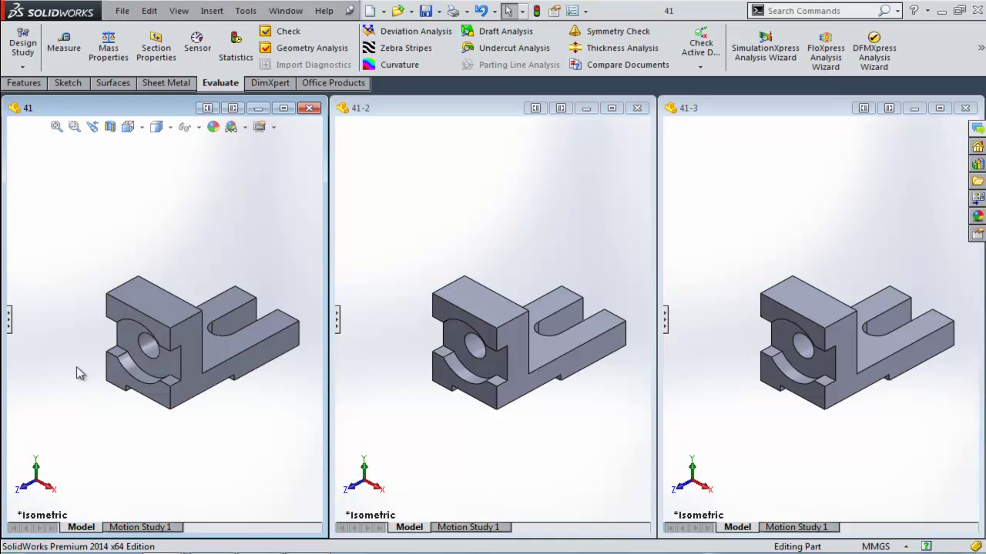
Step: Show the feature trees of parts 41, 41-2 and 41-3 side by side
click(10, 320)
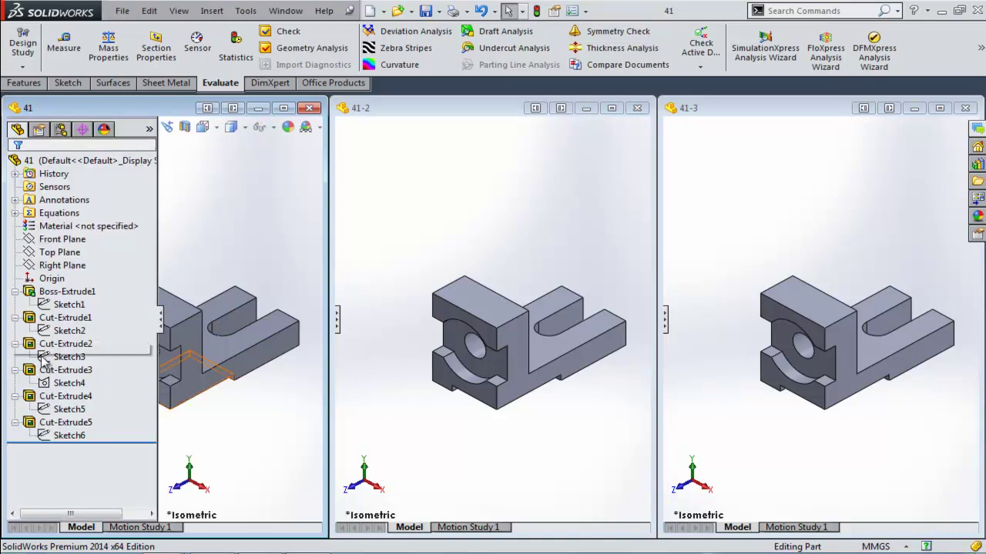
click(337, 320)
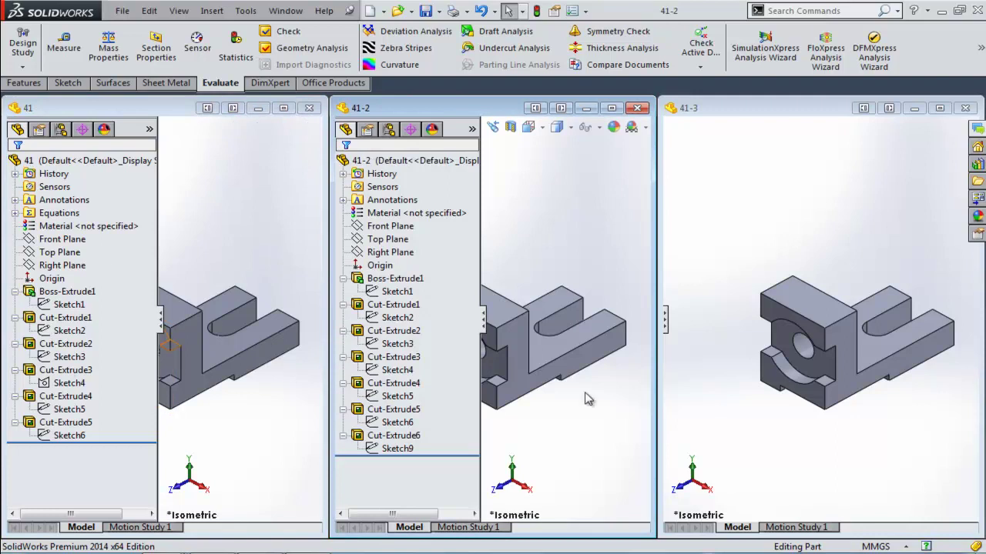
click(665, 320)
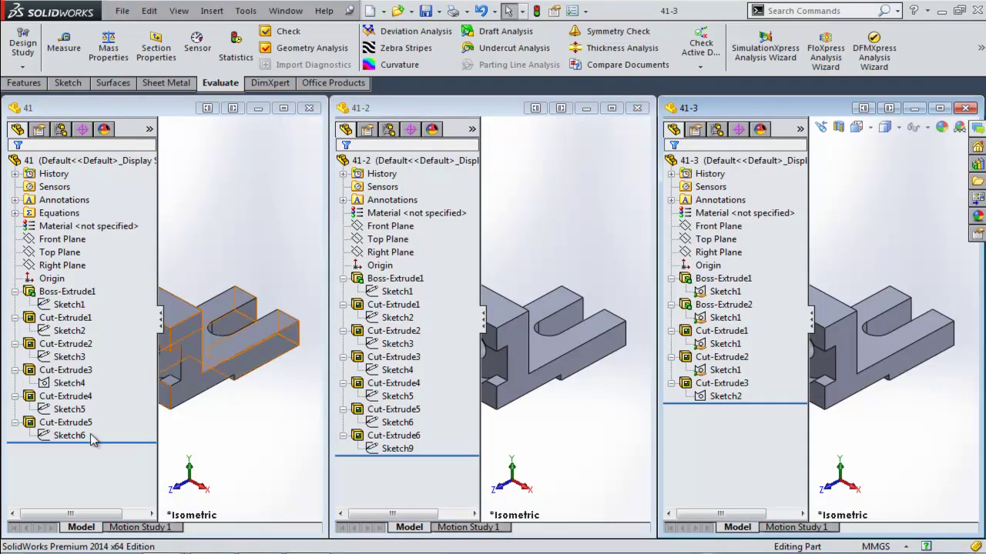
Step: Compare the features and sketches of the three parts, inspecting Cut-Extrude3 and the Sketch1 used by Cut-Extrude1 in part 41-3
click(399, 450)
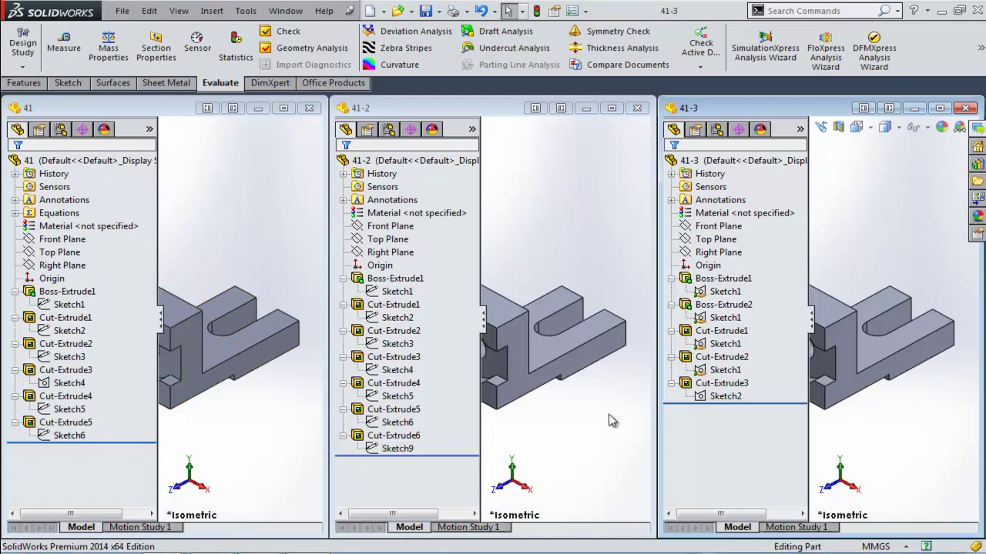
click(705, 401)
click(712, 427)
click(69, 305)
click(86, 447)
click(390, 397)
click(404, 438)
click(728, 384)
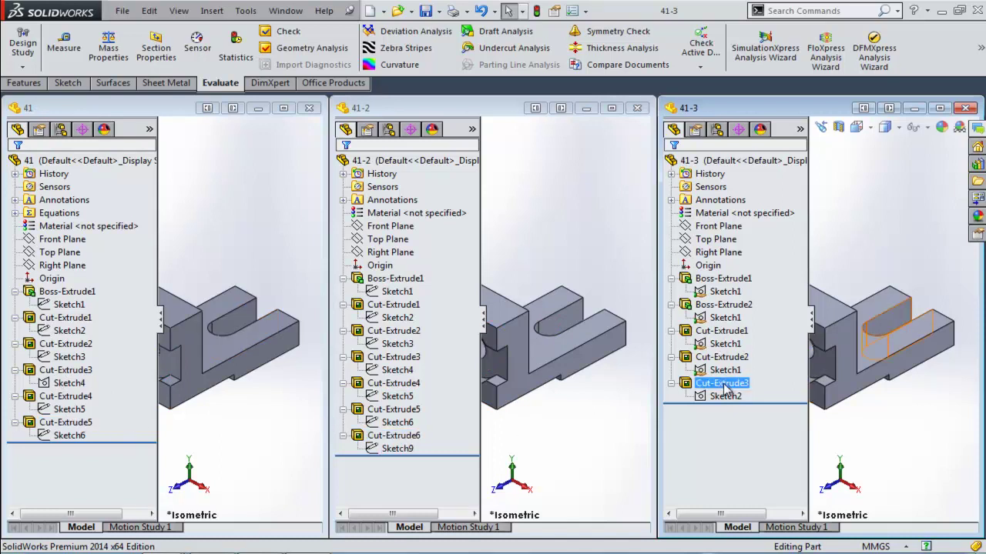
click(727, 333)
click(726, 344)
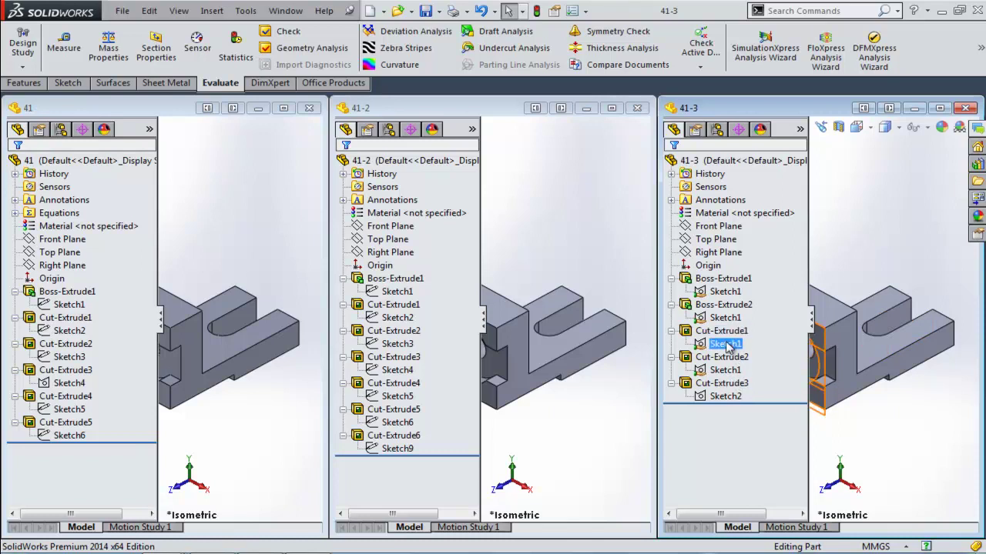
key(Escape)
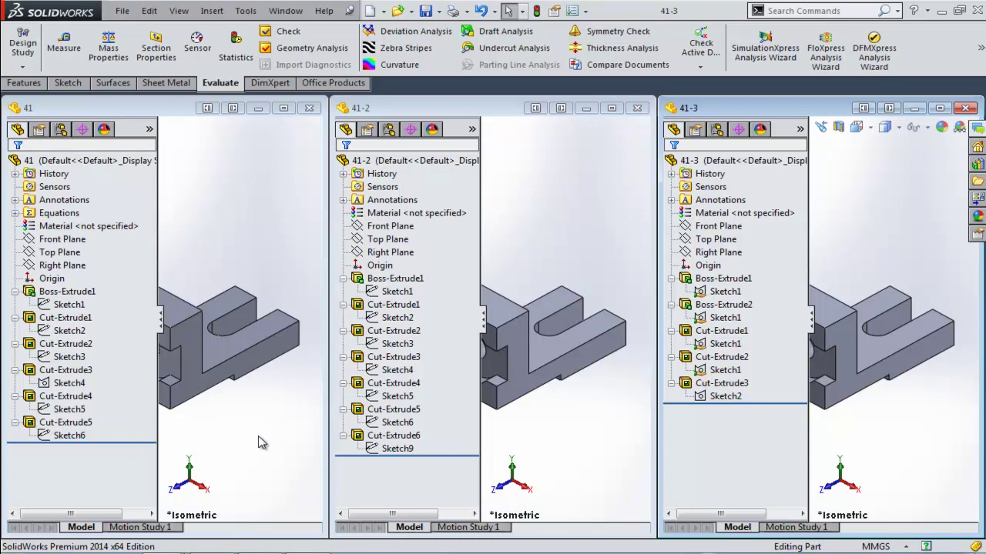
Step: Maximize part 41 and highlight Sketch1 through Sketch6 one by one to examine the profile behind each feature
click(284, 108)
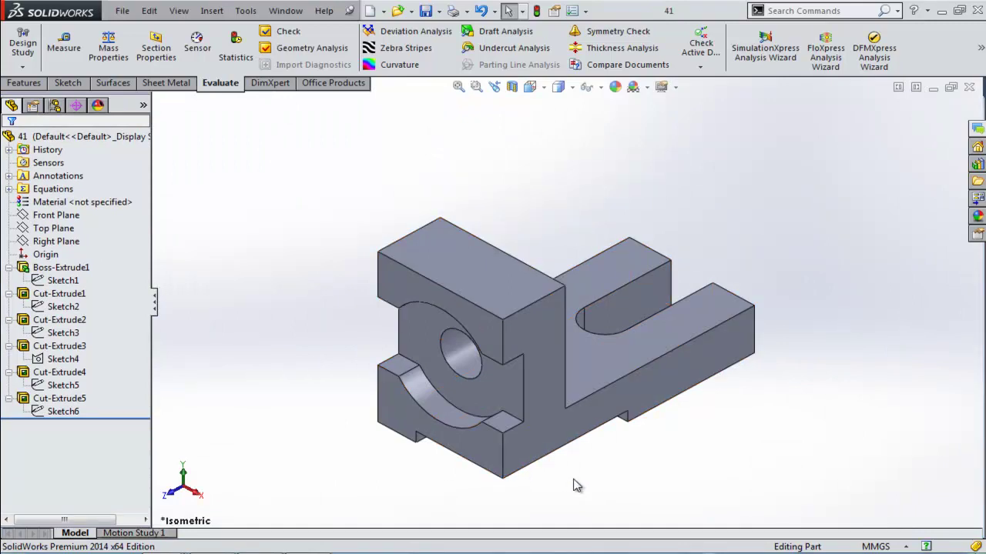
click(63, 281)
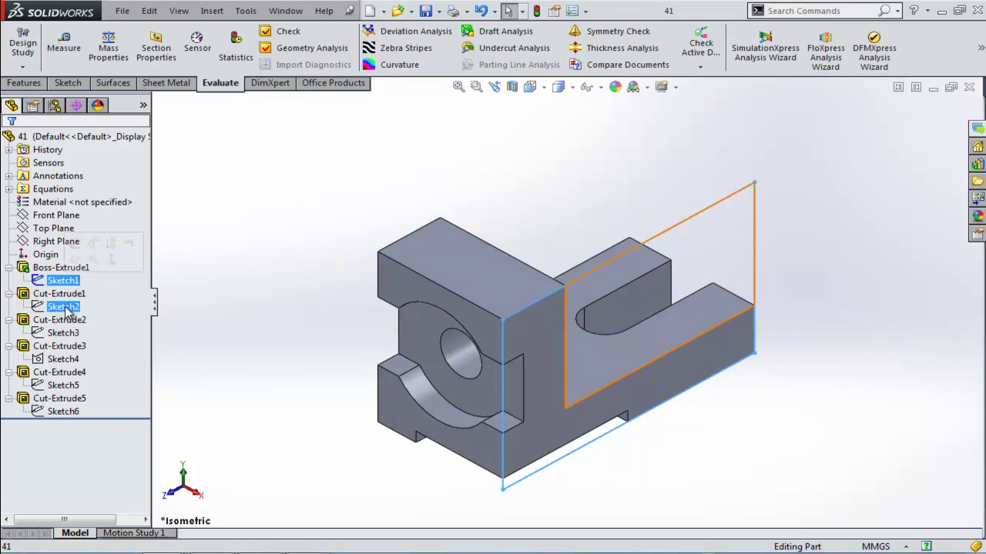
click(67, 309)
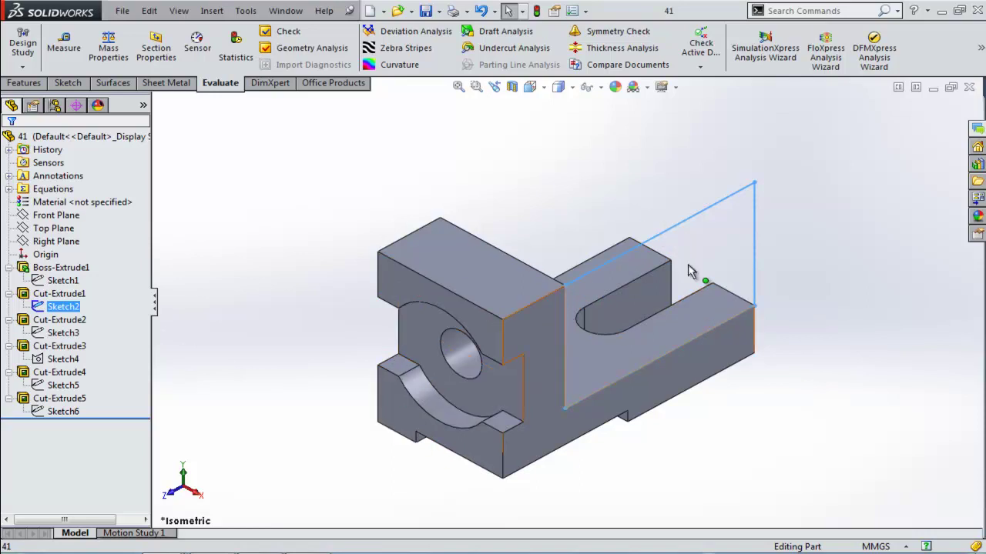
click(63, 333)
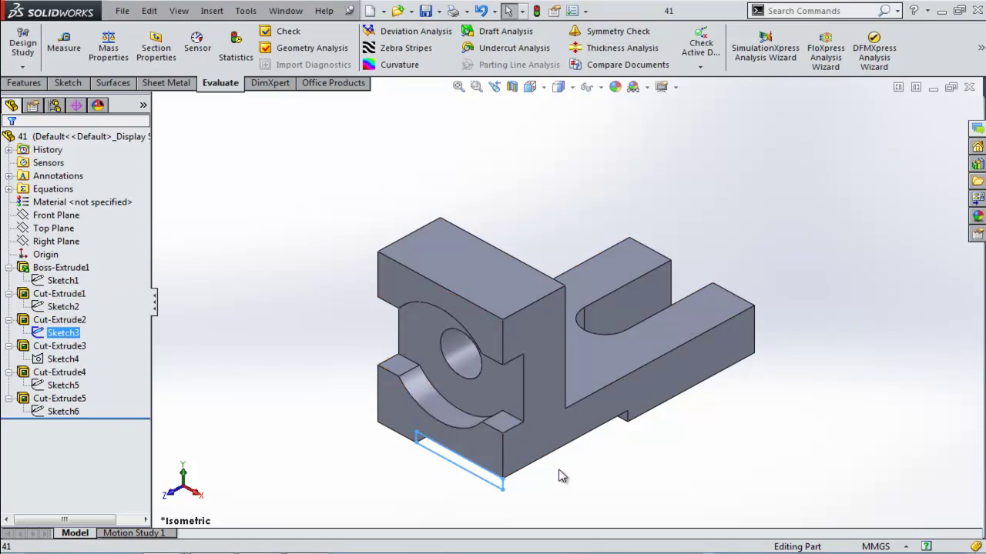
click(71, 362)
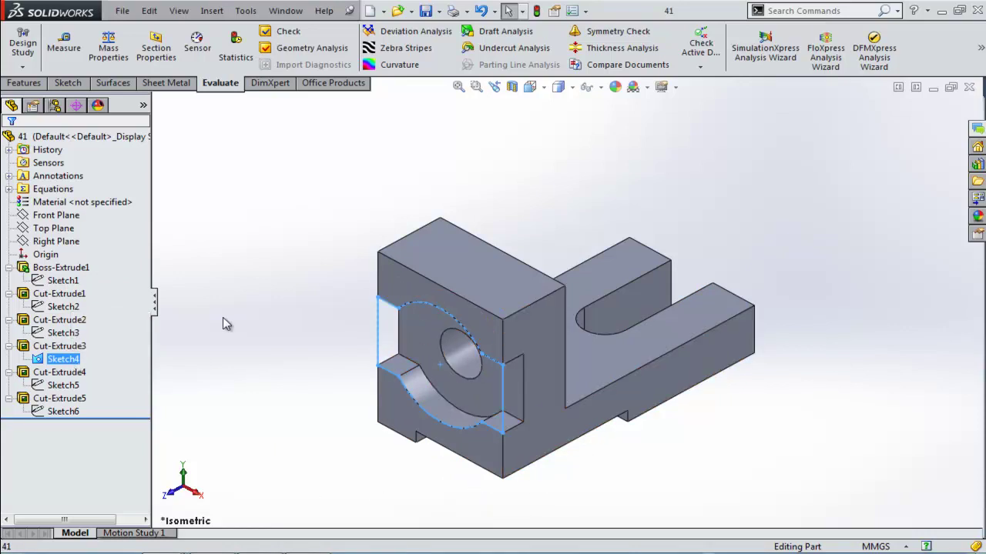
click(65, 386)
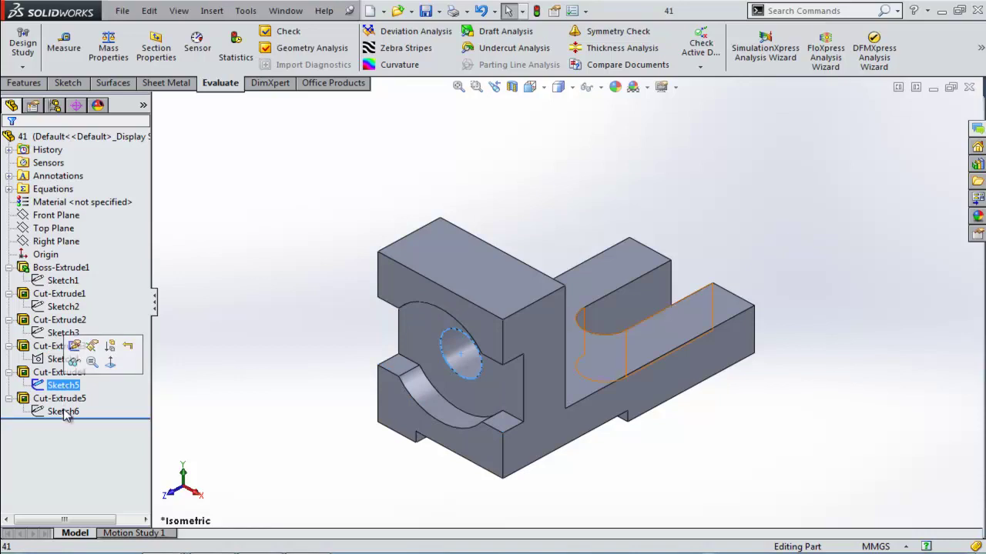
click(63, 411)
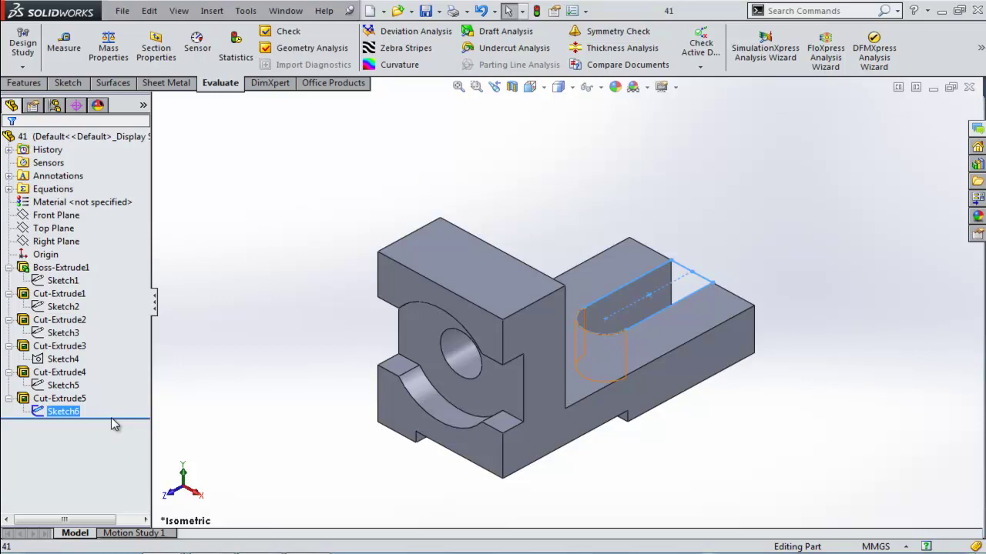
Step: Switch to part 41-2 maximized, roll it back to just after Boss-Extrude1, and highlight the Sketch1 behind that feature
click(933, 87)
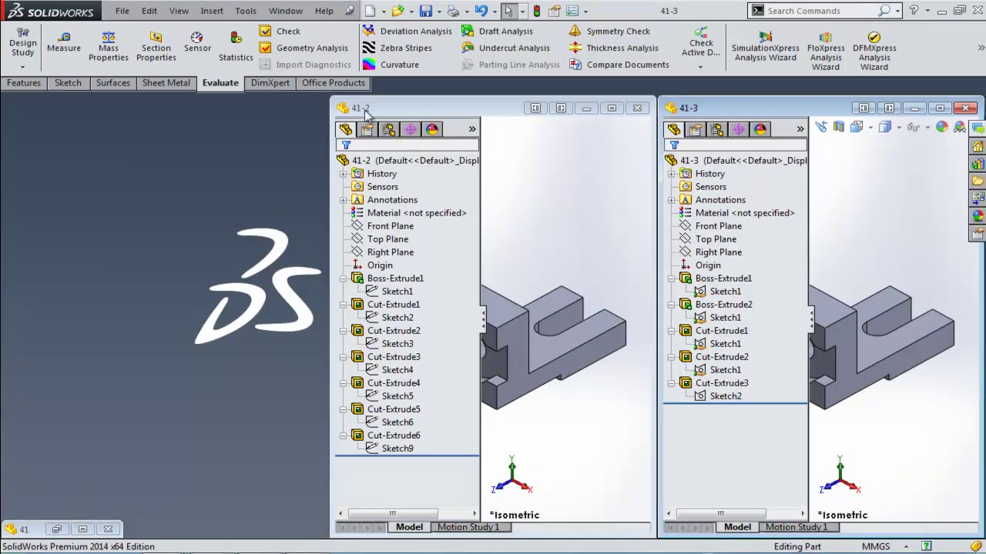
click(612, 107)
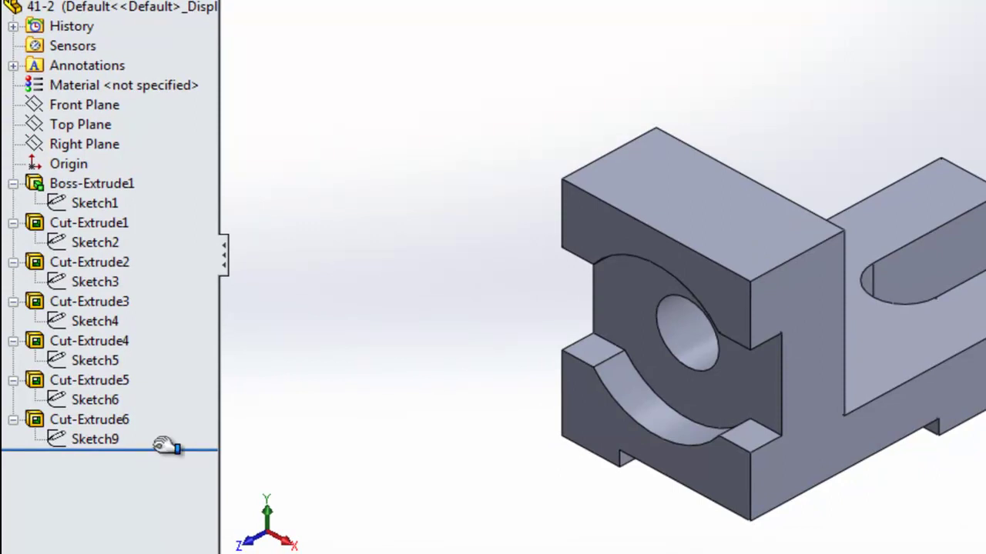
click(166, 447)
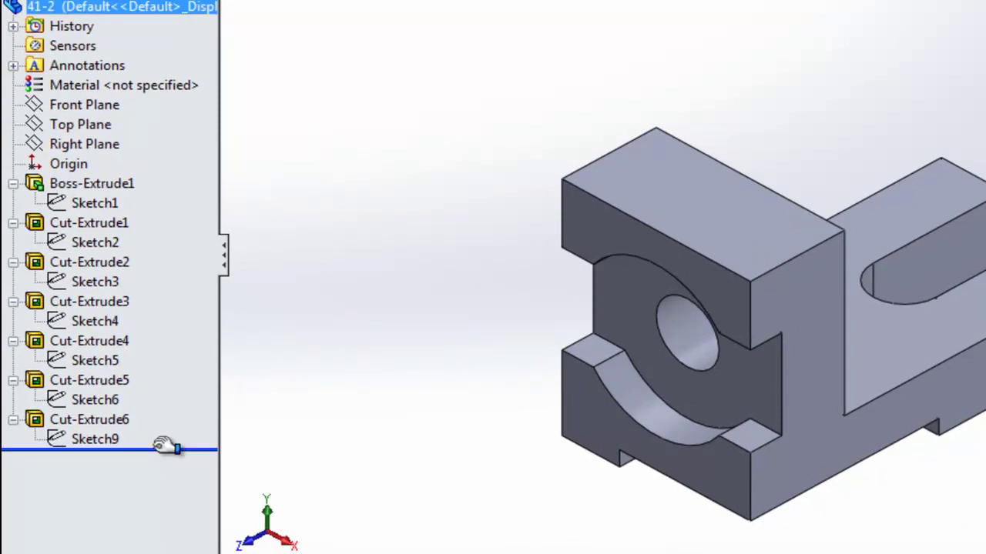
mouse_move(166, 446)
mouse_down()
mouse_move(231, 255)
mouse_move(171, 222)
mouse_move(163, 229)
mouse_up()
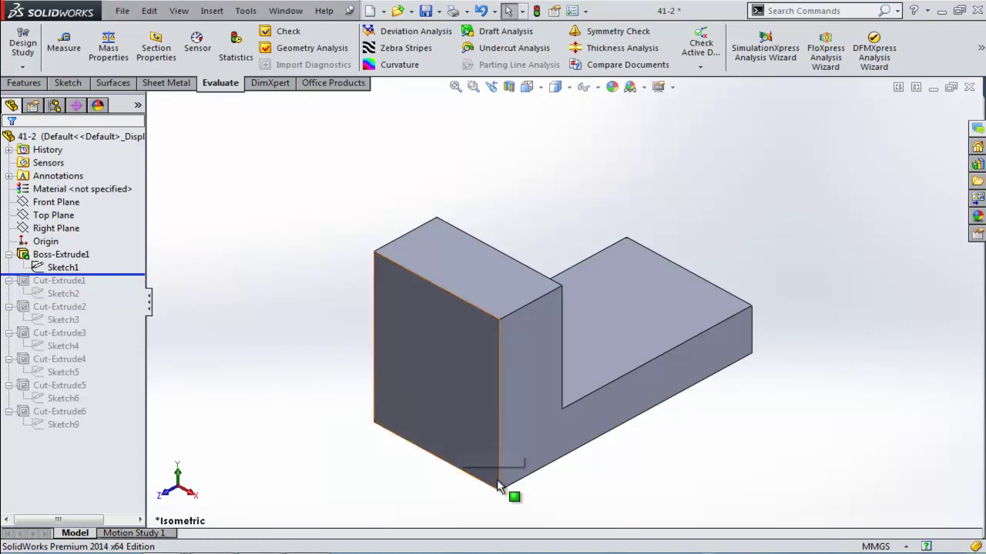
click(62, 268)
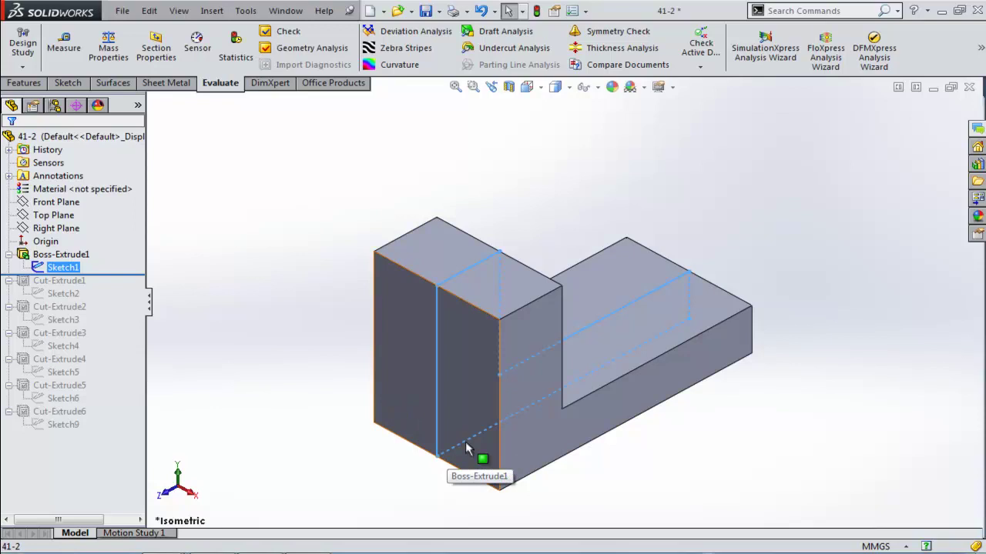
Step: Roll part 41-2 forward one feature at a time through Cut-Extrude1, Cut-Extrude2 and Cut-Extrude3 to examine each cut
drag(99, 275, 103, 299)
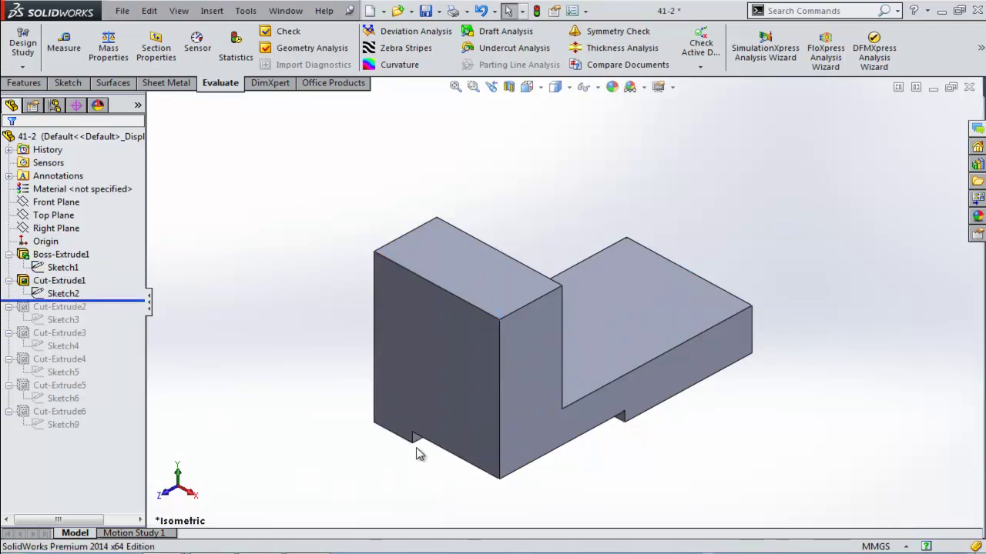
drag(117, 301, 106, 325)
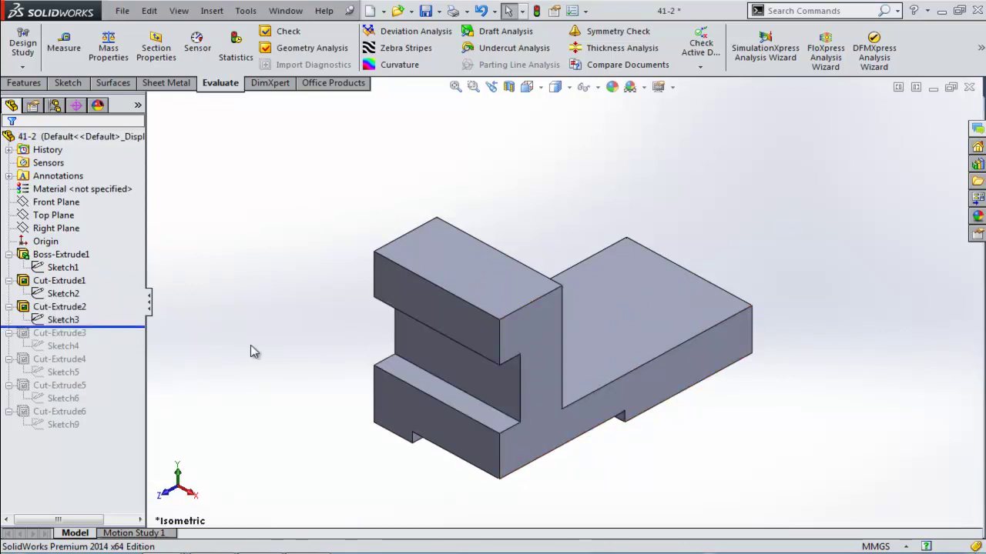
drag(146, 326, 141, 354)
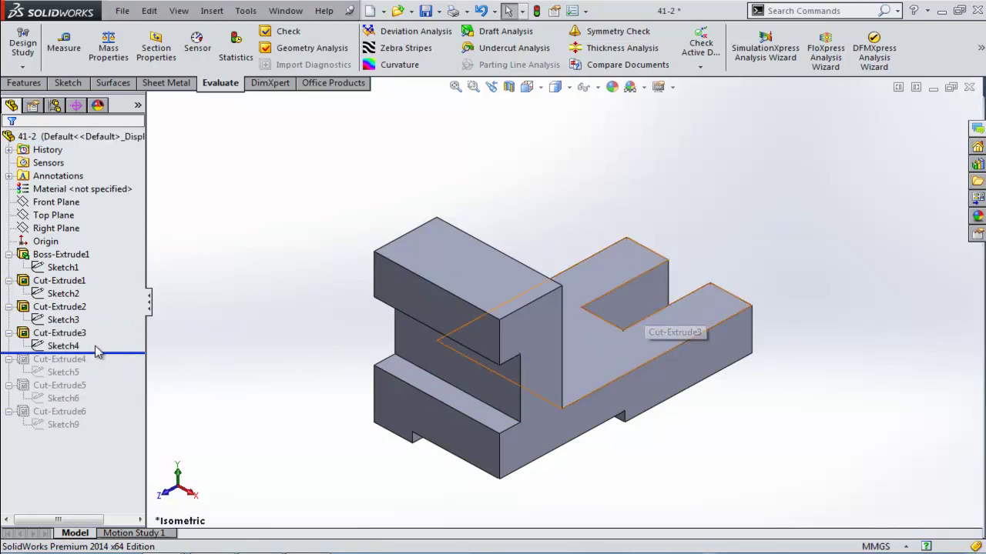
Step: Roll part 41-2 forward through Cut-Extrude4, Cut-Extrude5 and Cut-Extrude6, highlighting Sketch5 and Sketch6 to examine their circular profiles
drag(114, 354, 104, 379)
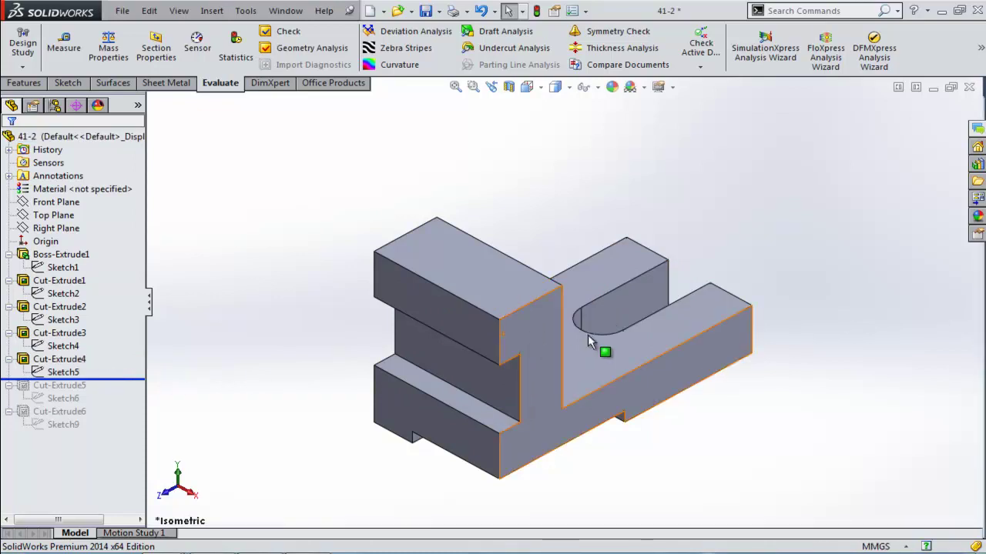
click(77, 372)
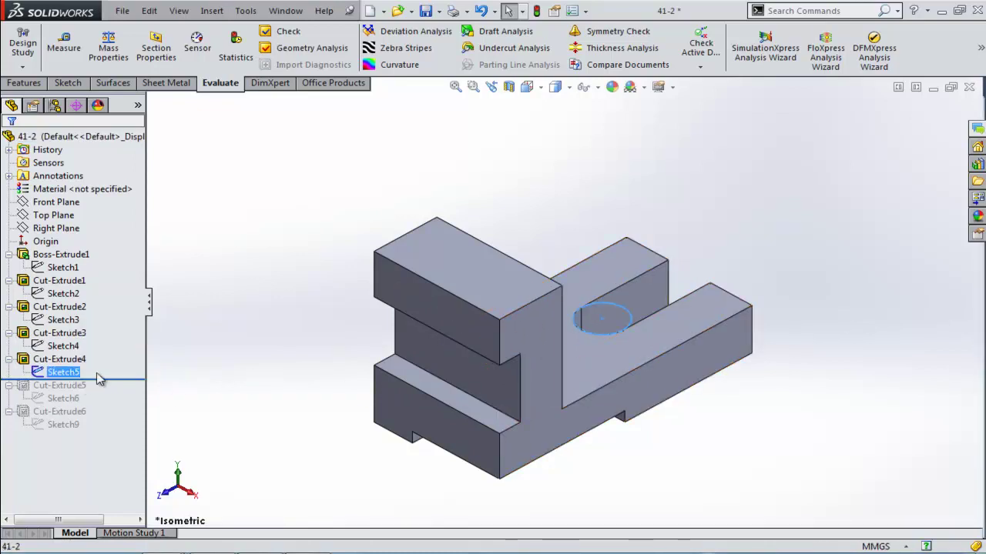
drag(124, 379, 116, 404)
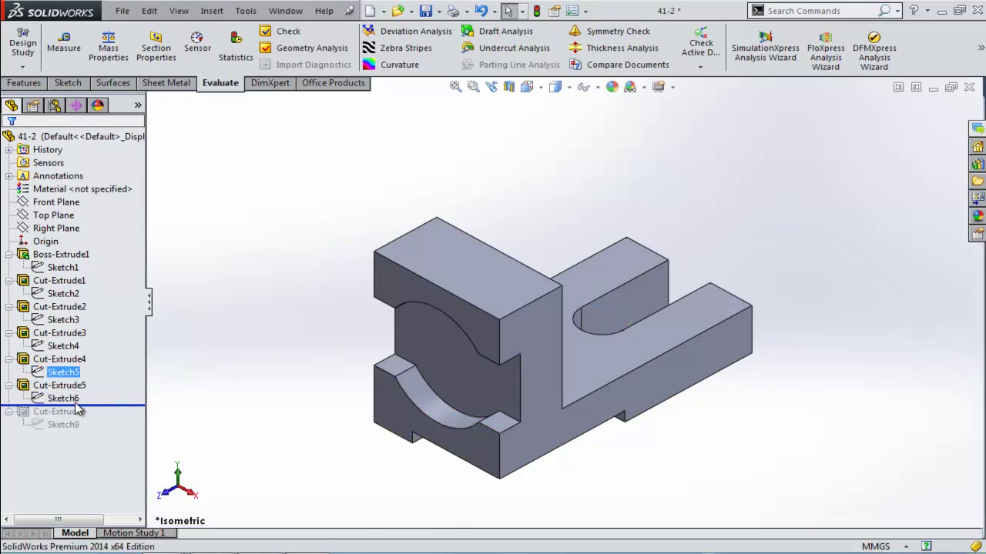
click(63, 398)
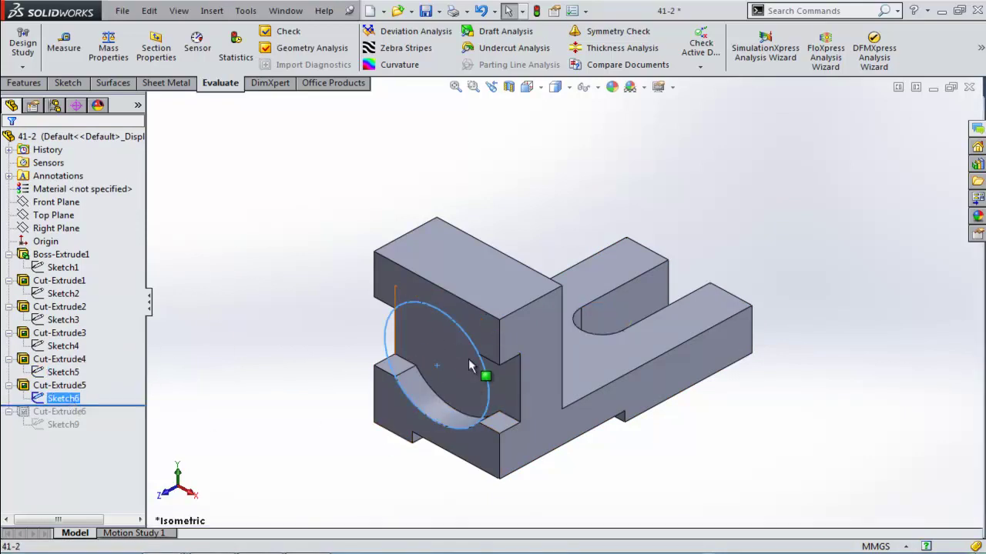
drag(121, 405, 127, 429)
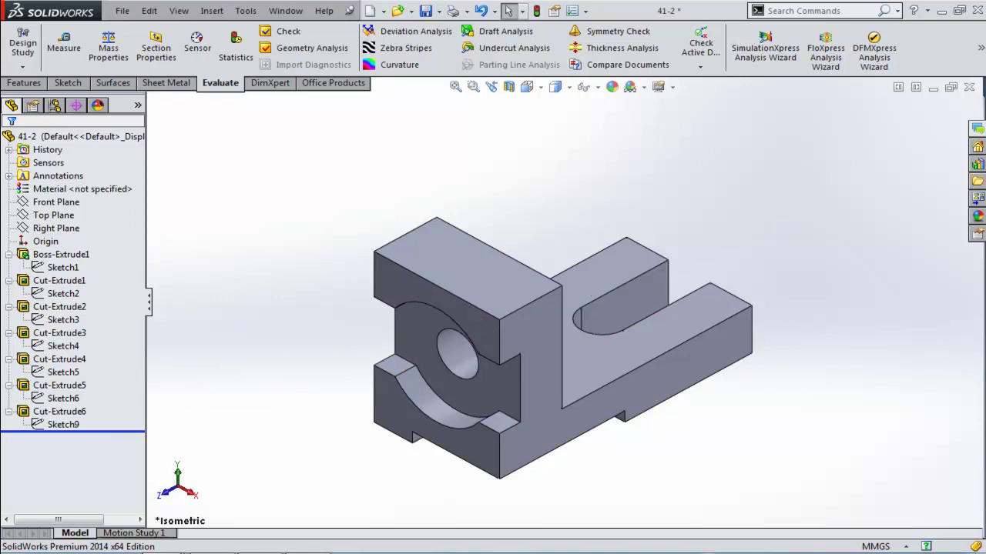
Step: Switch to part 41-3 maximized and review its history by rolling back to Boss-Extrude1 and forward to the end
click(933, 87)
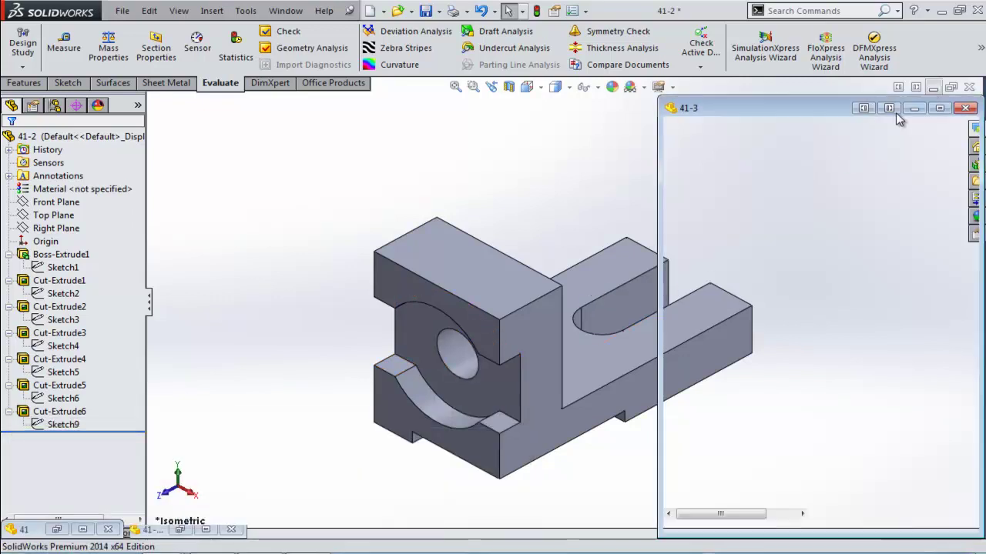
click(940, 108)
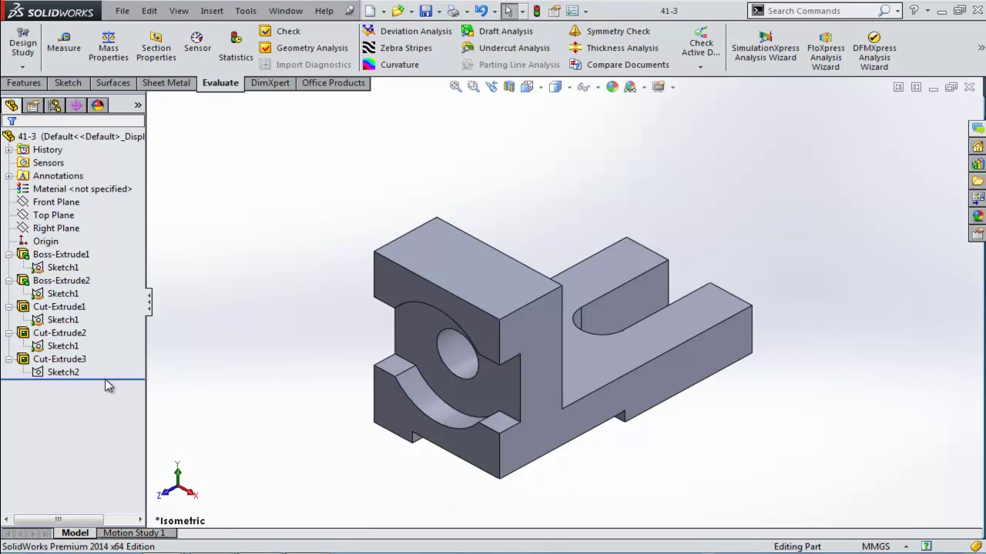
drag(113, 378, 108, 278)
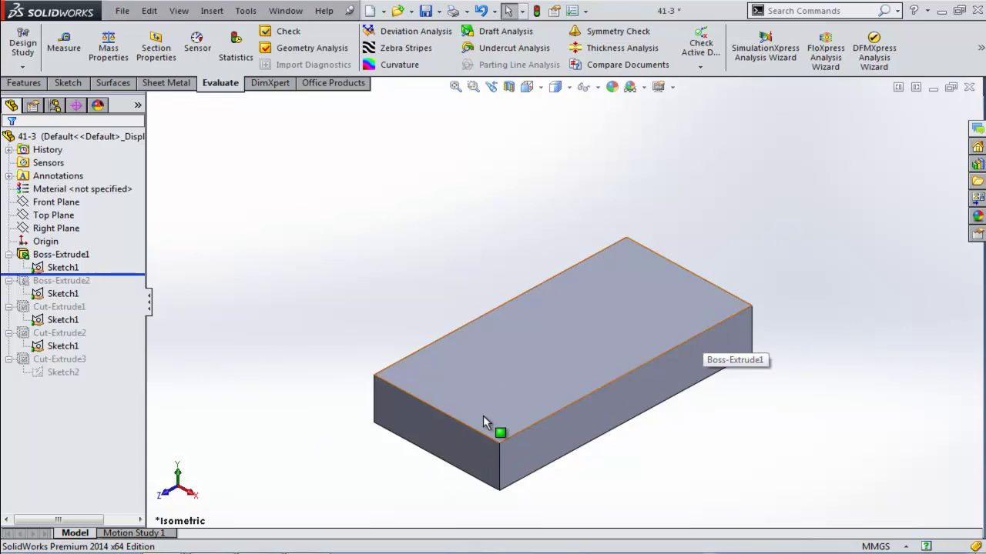
drag(111, 274, 101, 380)
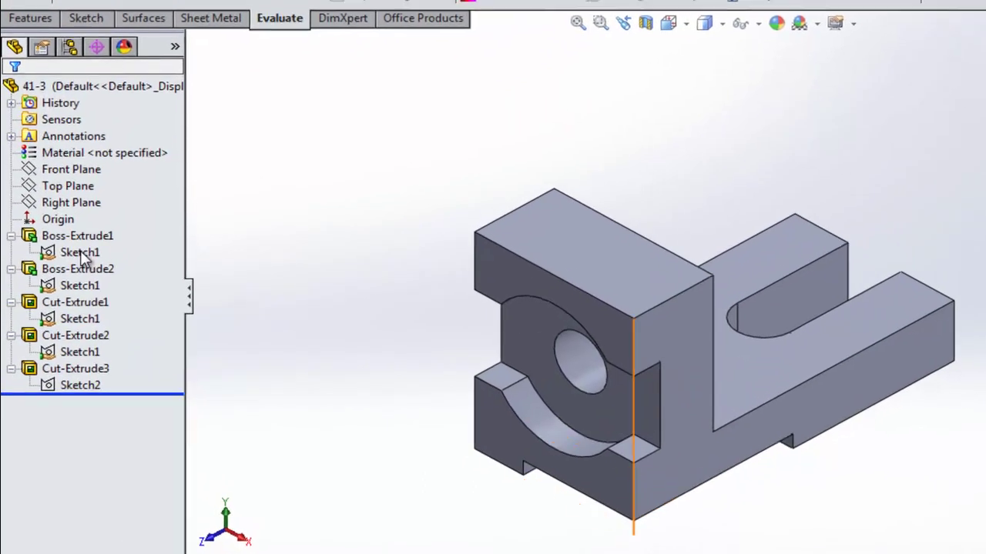
Step: Highlight the Sketch1 listed under Boss-Extrude1, Boss-Extrude2, Cut-Extrude1 and Cut-Extrude2 to compare the profile each feature uses
click(85, 286)
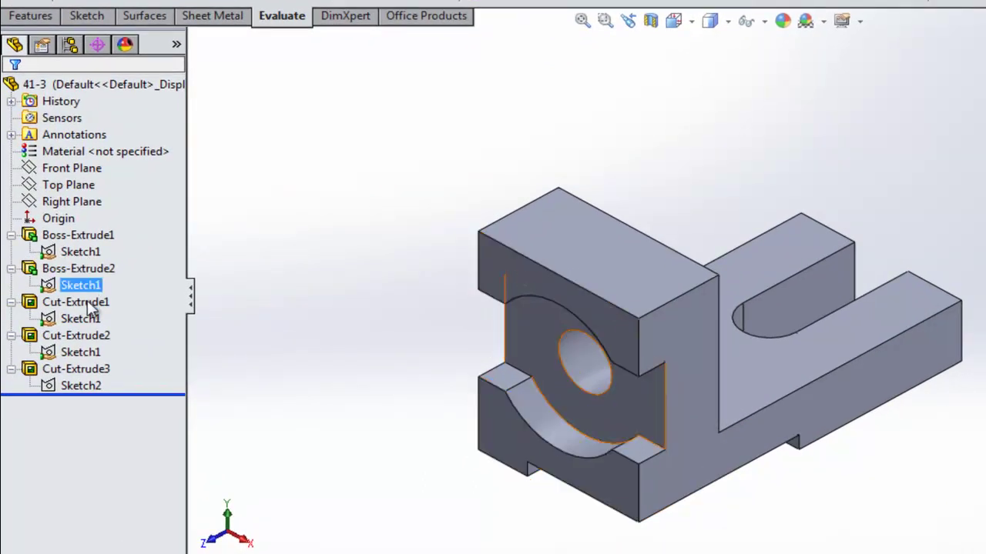
click(83, 254)
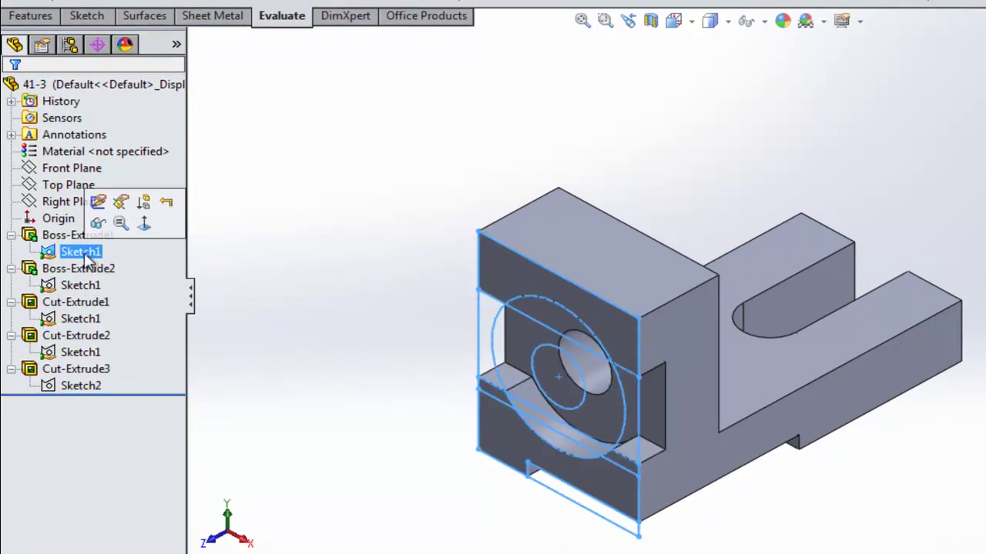
click(81, 285)
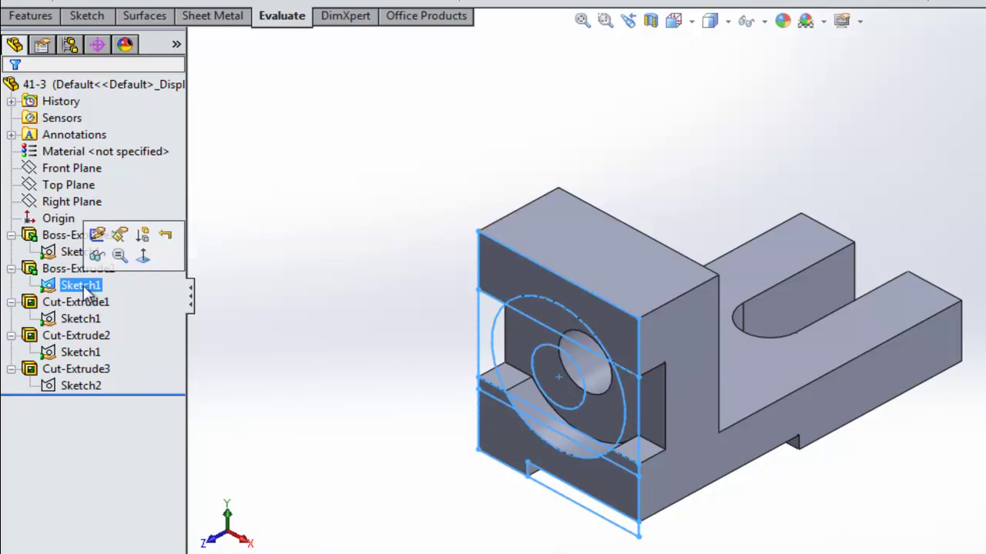
click(82, 318)
click(84, 351)
click(84, 354)
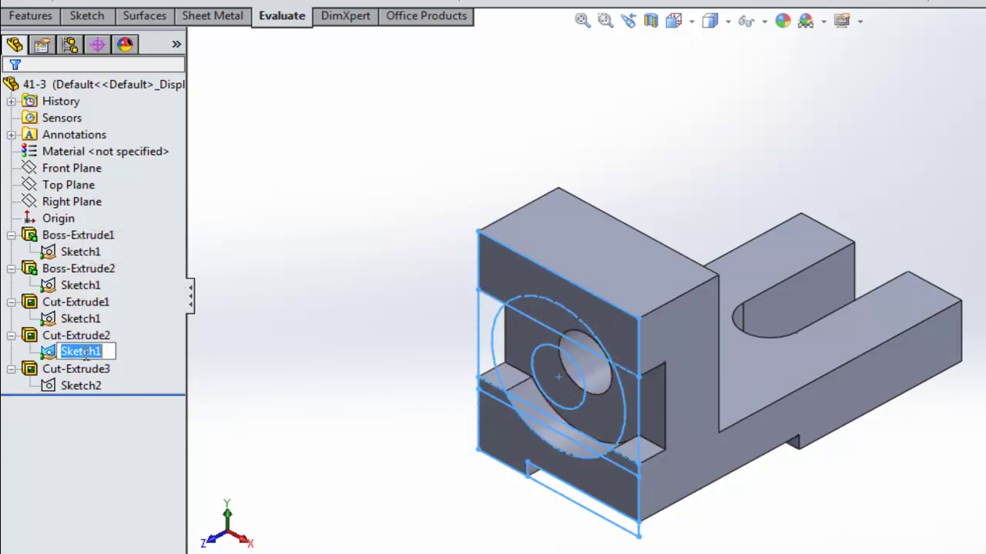
click(143, 357)
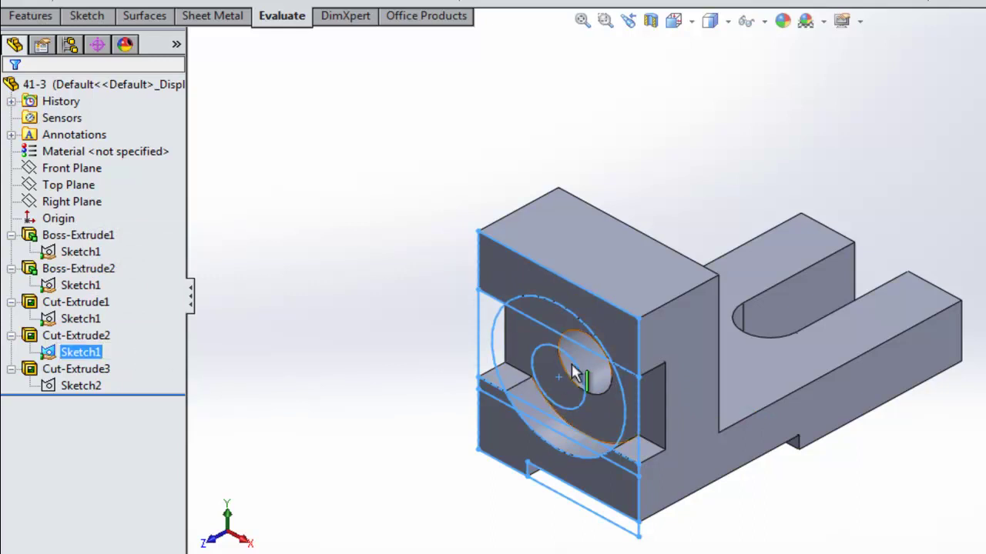
ctrl+click(82, 254)
Step: Roll part 41-3 back to just after Boss-Extrude1 and open Sketch1 face-on to review its dimensions, closing it unchanged
mouse_move(165, 395)
mouse_down()
mouse_move(167, 260)
mouse_move(158, 260)
mouse_up()
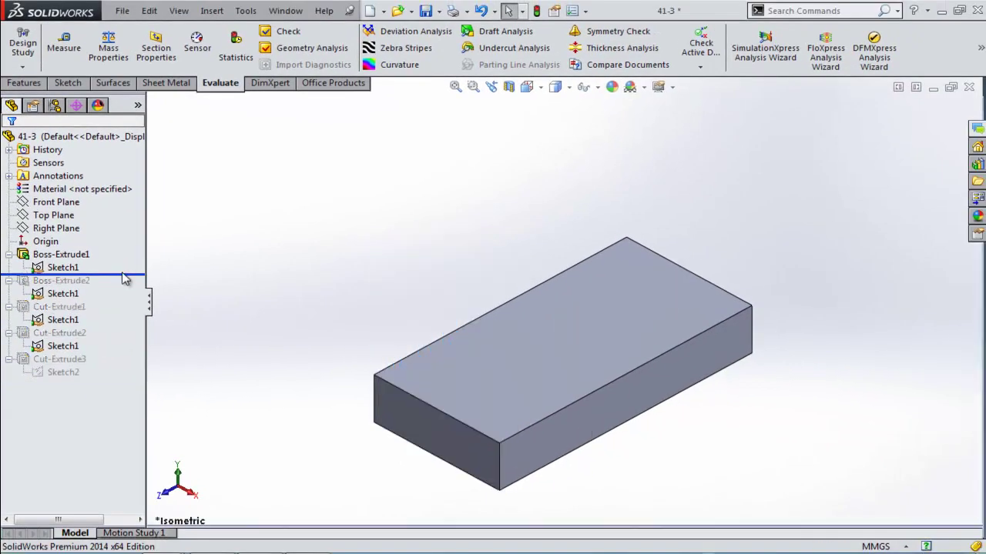
click(63, 269)
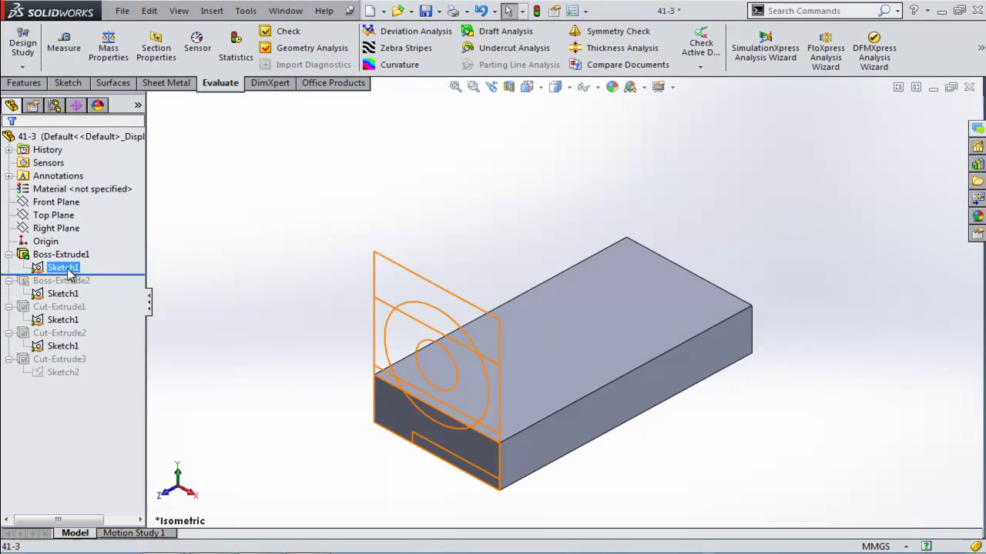
click(80, 224)
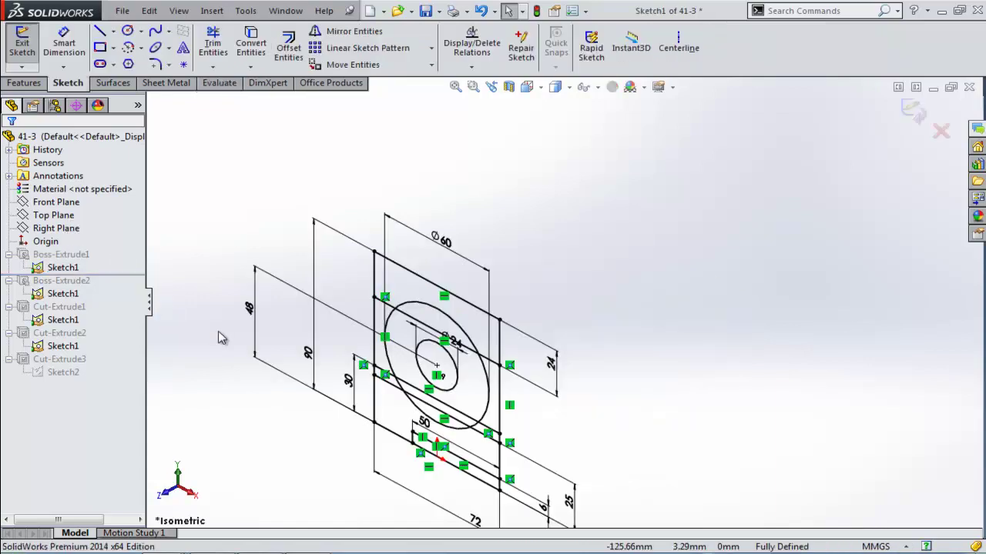
key(ctrl+8)
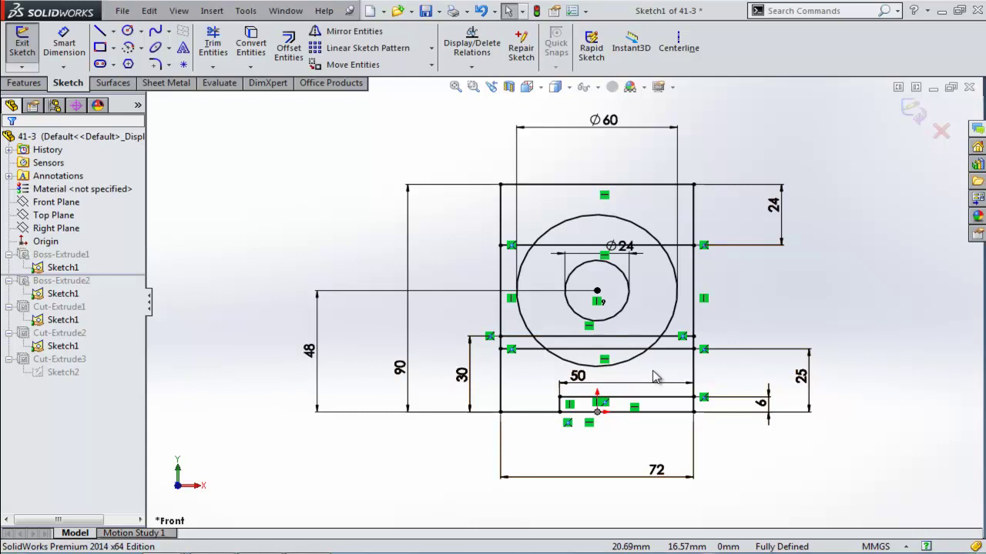
click(912, 112)
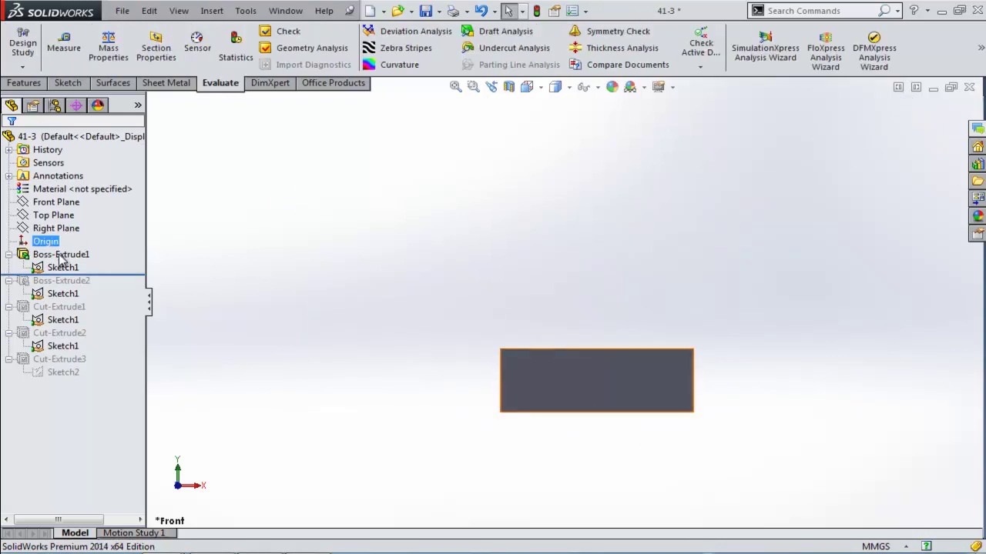
Step: Open the definition of Boss-Extrude1 and examine its three selected Sketch1 regions in the extrusion preview, closing it unchanged
click(60, 258)
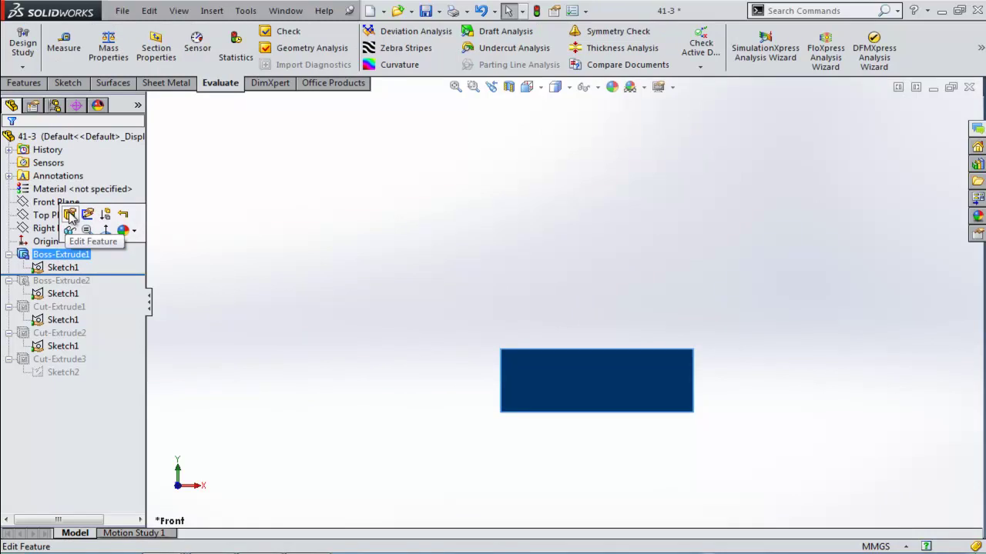
click(69, 214)
middle_drag(396, 443, 352, 476)
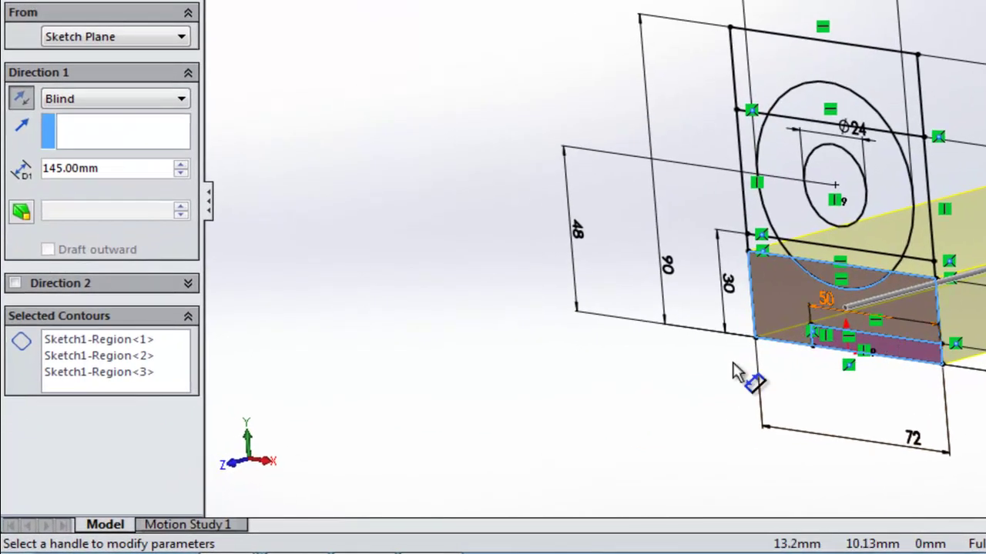
click(80, 344)
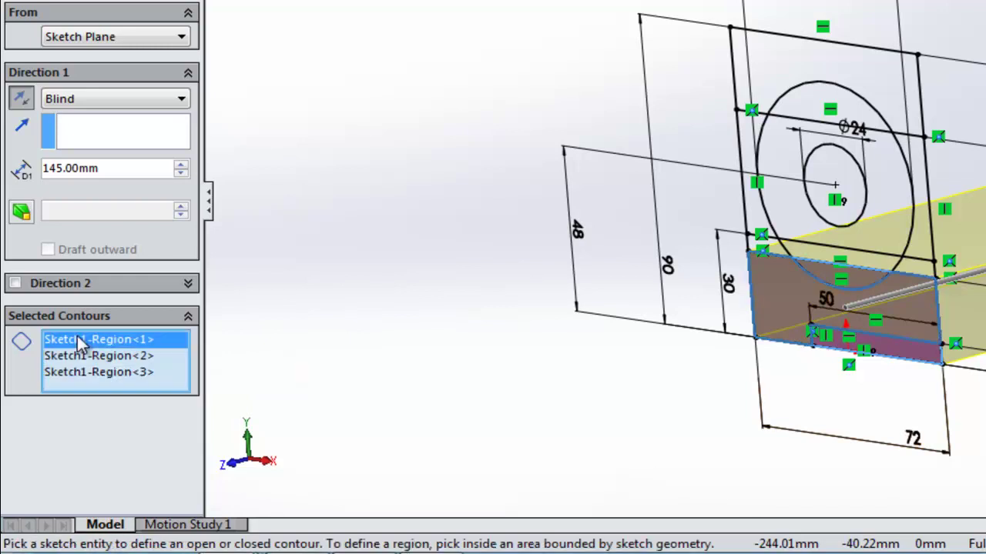
click(89, 358)
click(95, 374)
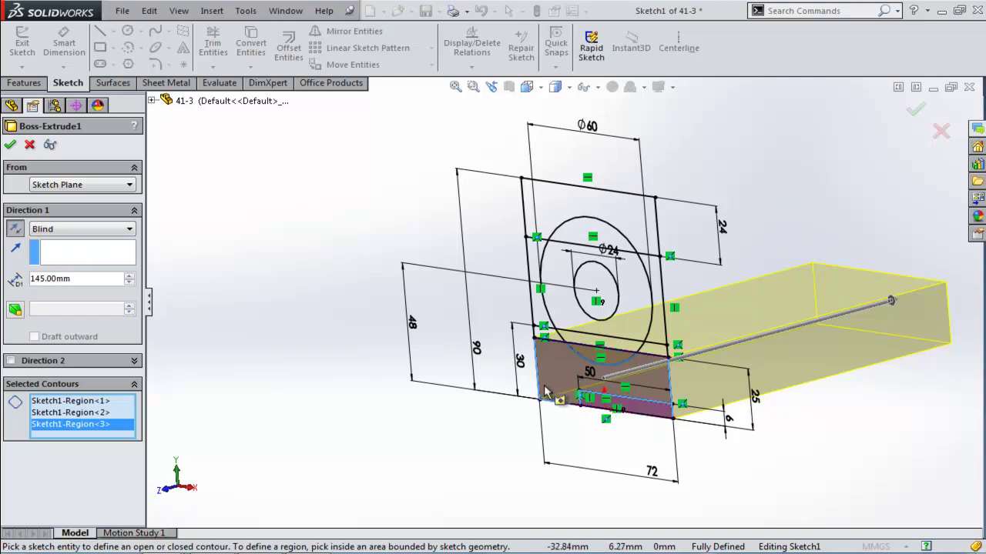
click(916, 111)
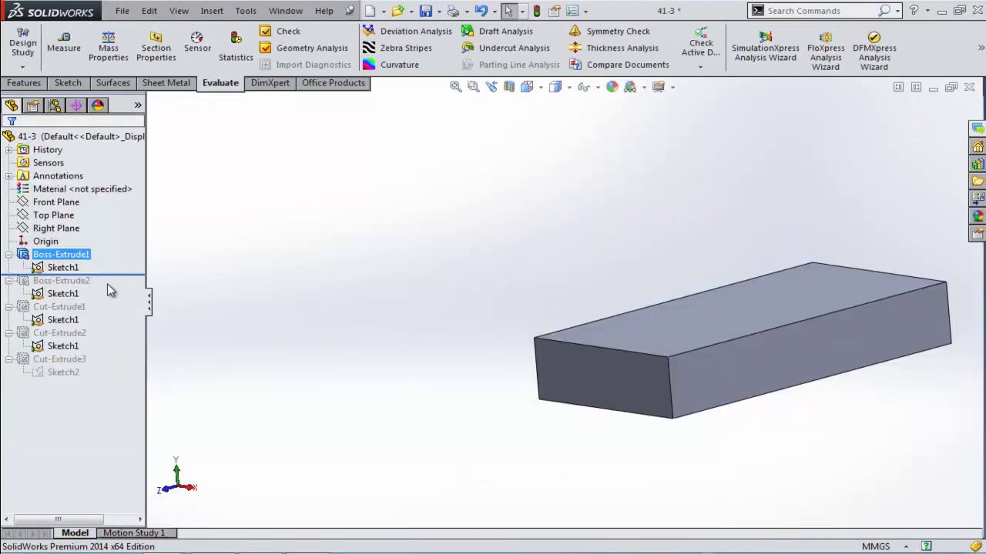
Step: Roll part 41-3 forward past Boss-Extrude2 and examine the Sketch1 regions selected in its definition, closing it unchanged
drag(108, 280, 121, 297)
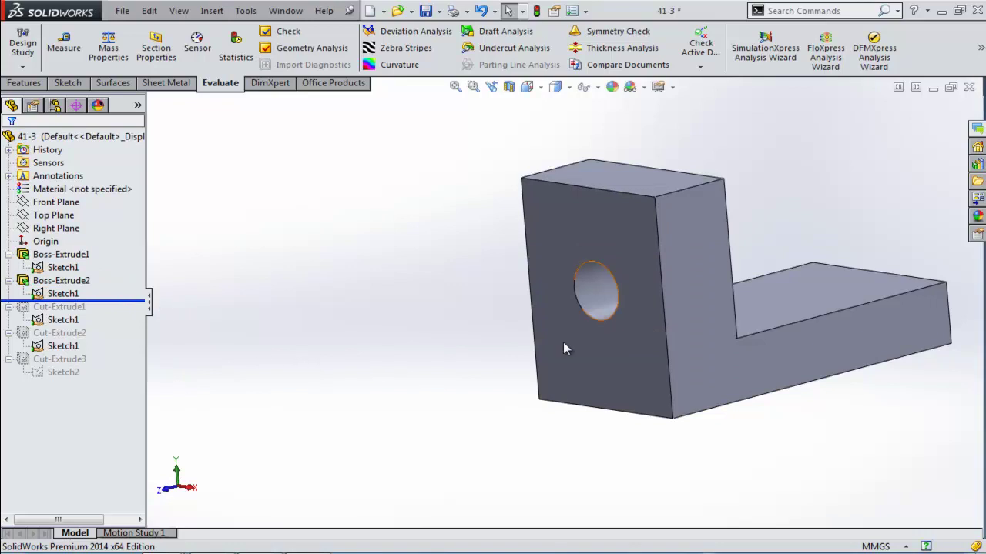
click(65, 305)
click(67, 295)
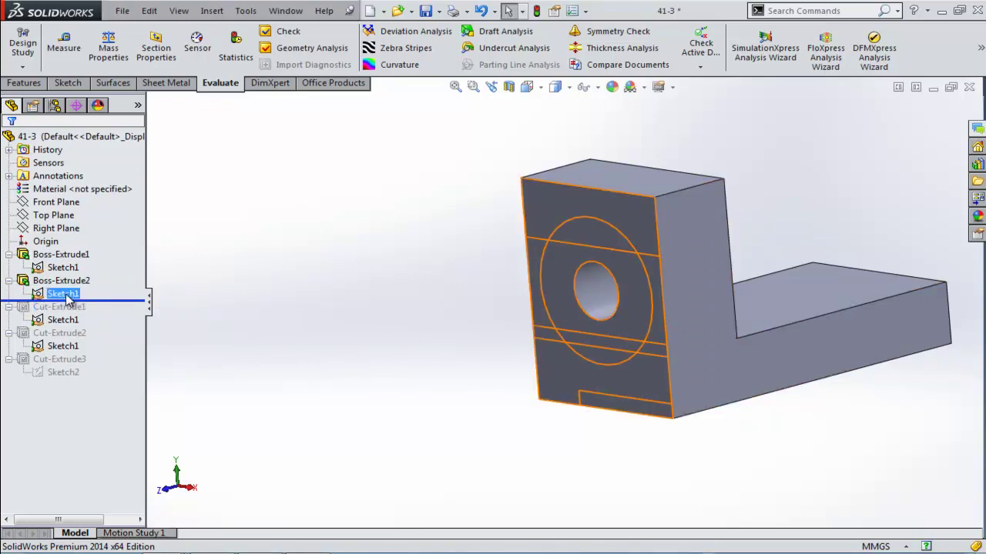
click(66, 281)
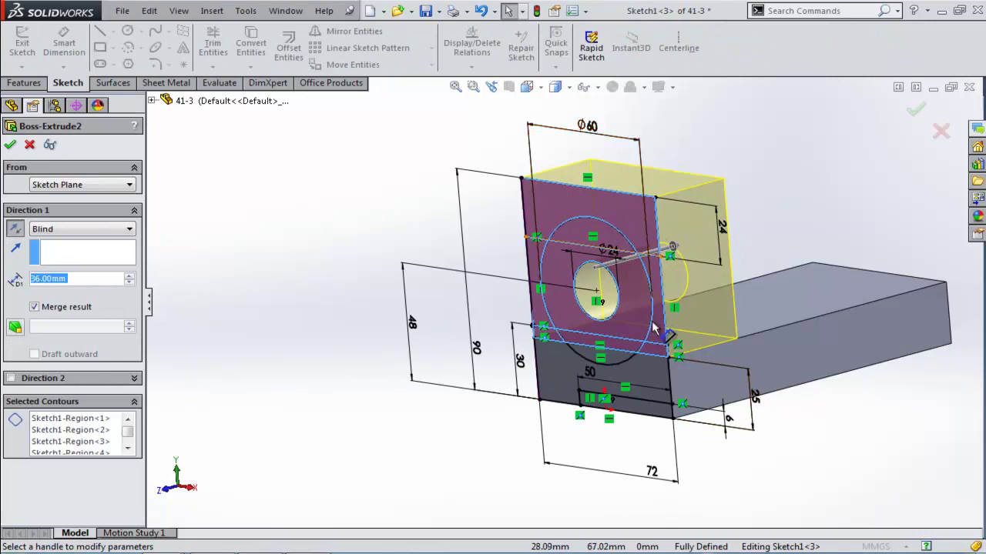
click(605, 336)
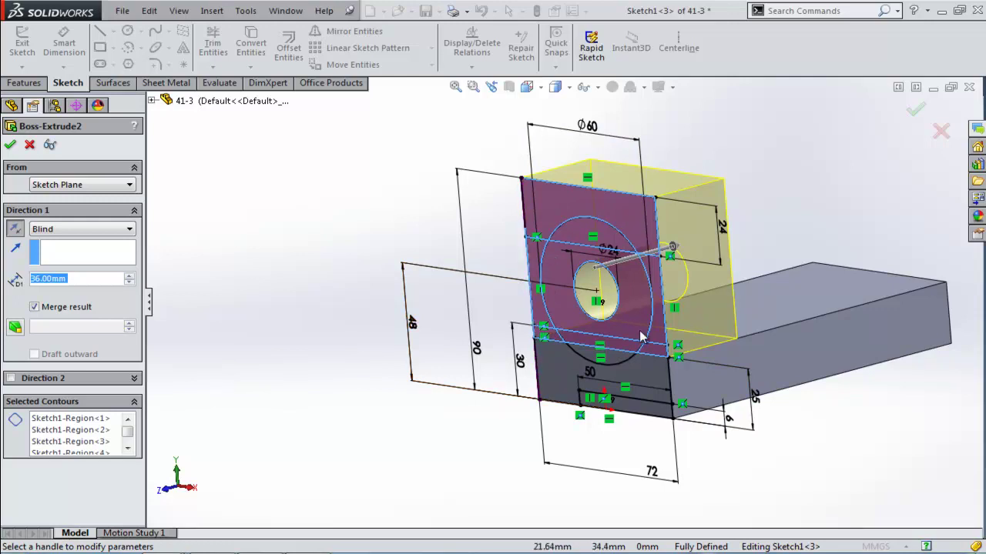
click(916, 111)
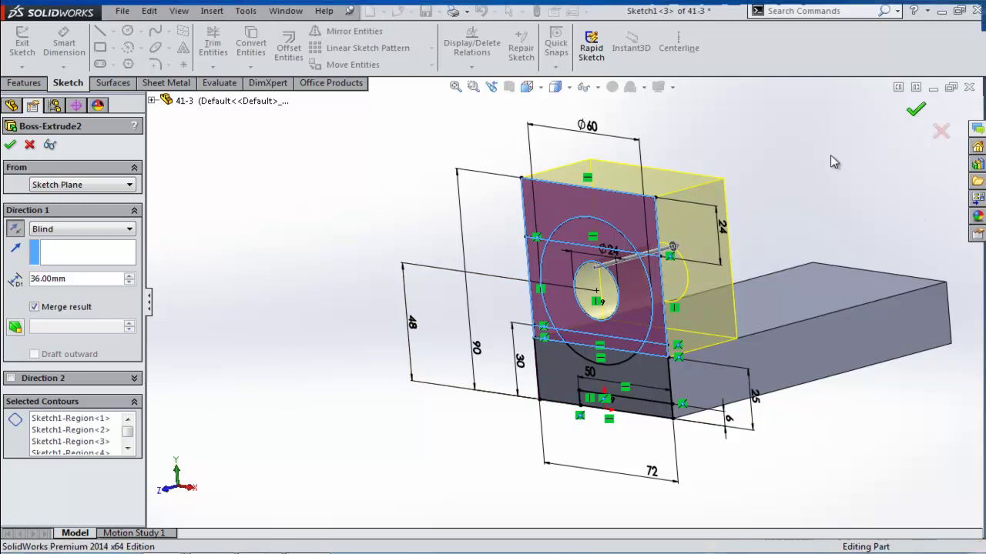
Step: Roll the history of part 41-3 forward one feature at a time through Cut-Extrude1, Cut-Extrude2 and Cut-Extrude3
drag(120, 302, 113, 327)
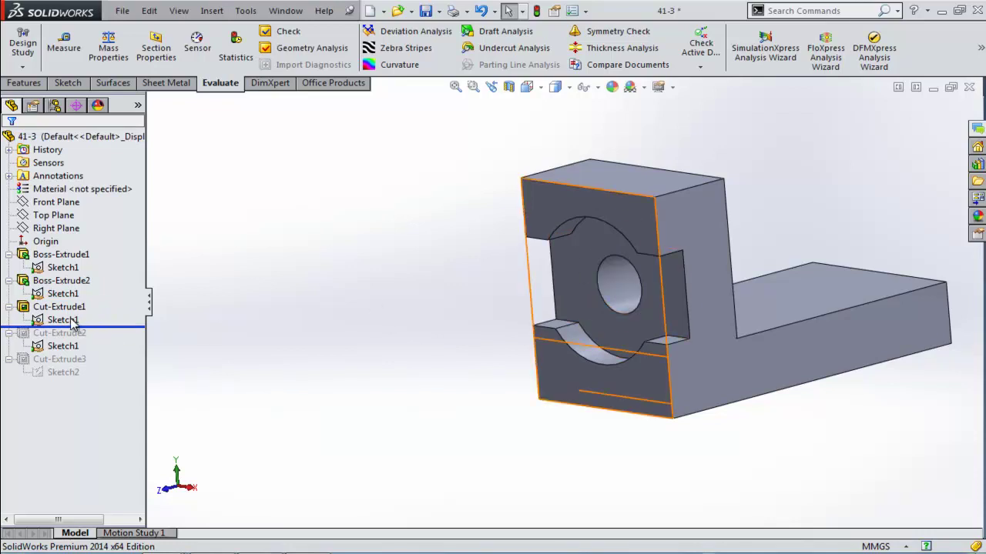
drag(112, 326, 113, 354)
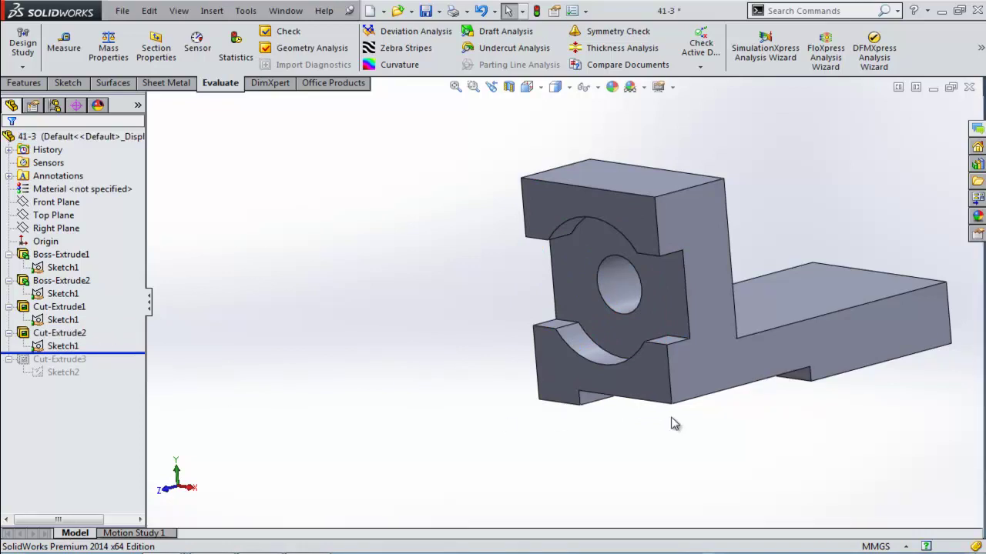
drag(133, 355, 128, 378)
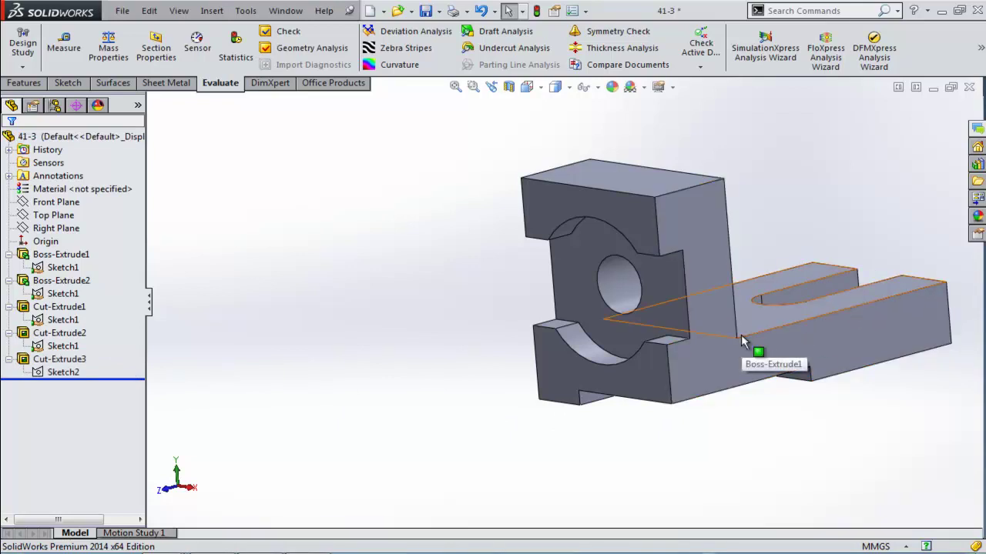
Step: Open Sketch2 of Cut-Extrude3 face-on to review the slot's dimensions, close it unchanged and return to the isometric view
ctrl+middle_drag(740, 334, 543, 378)
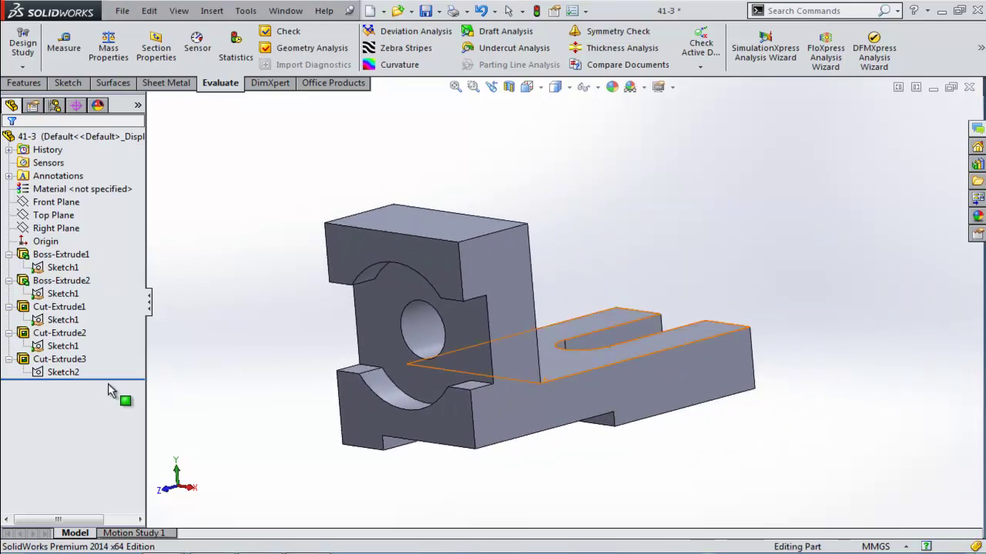
click(63, 372)
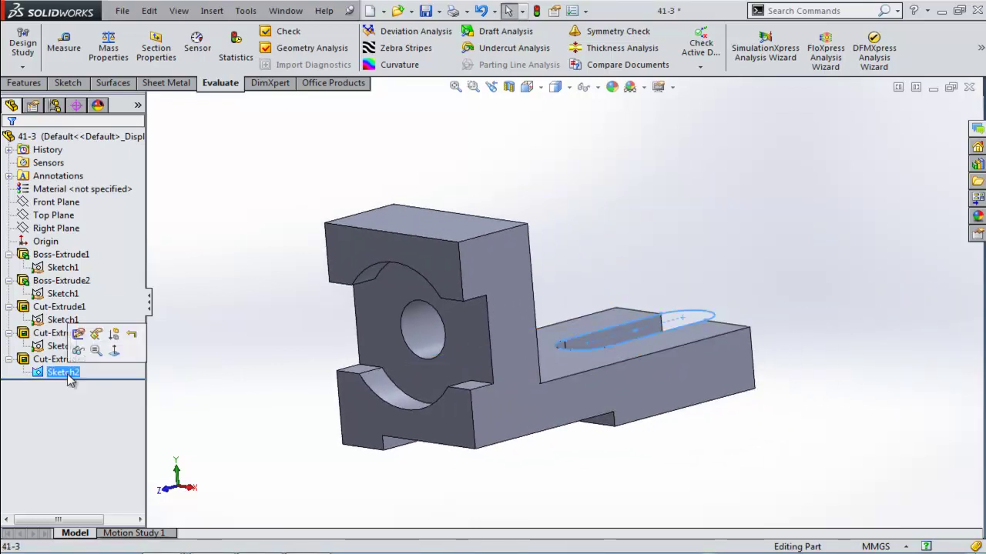
click(78, 335)
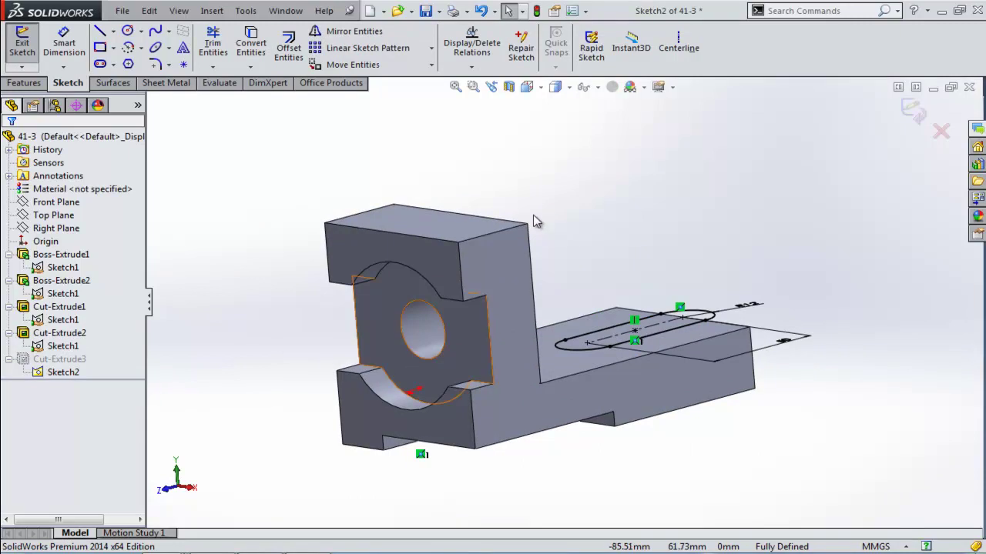
key(ctrl+8)
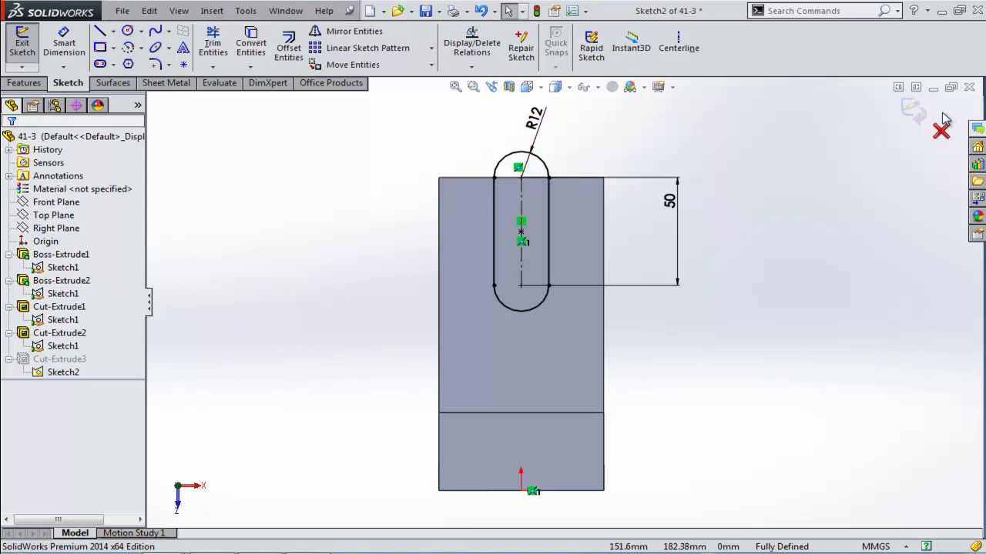
click(913, 111)
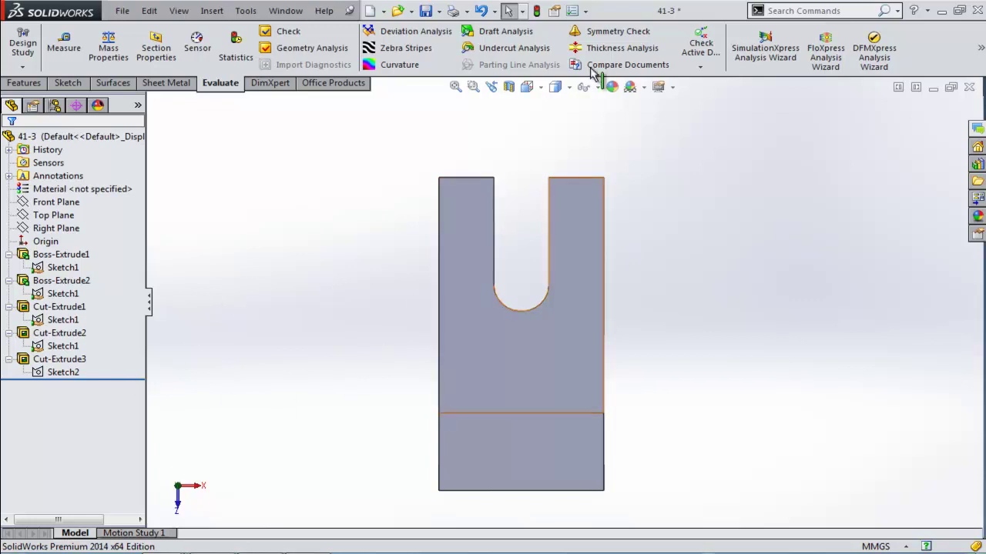
click(528, 86)
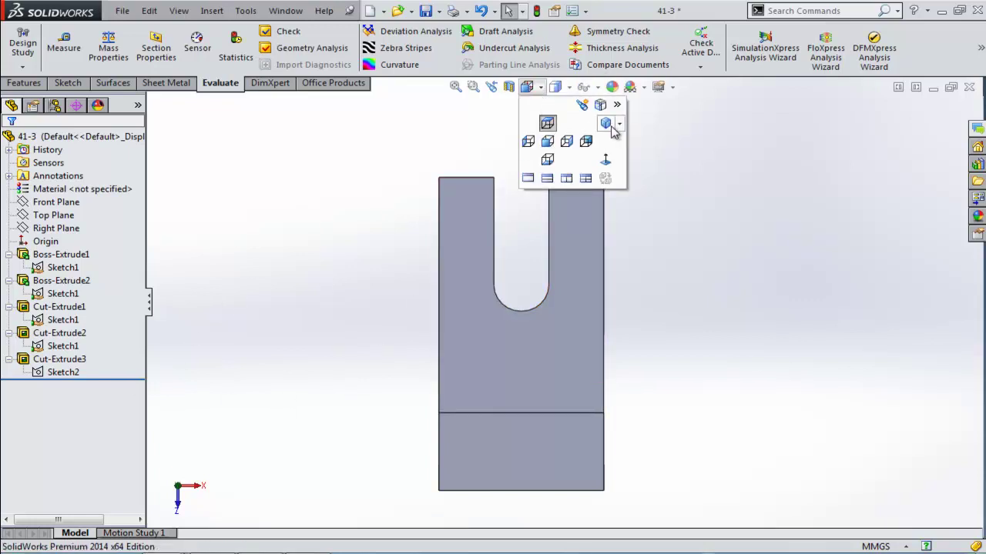
click(606, 124)
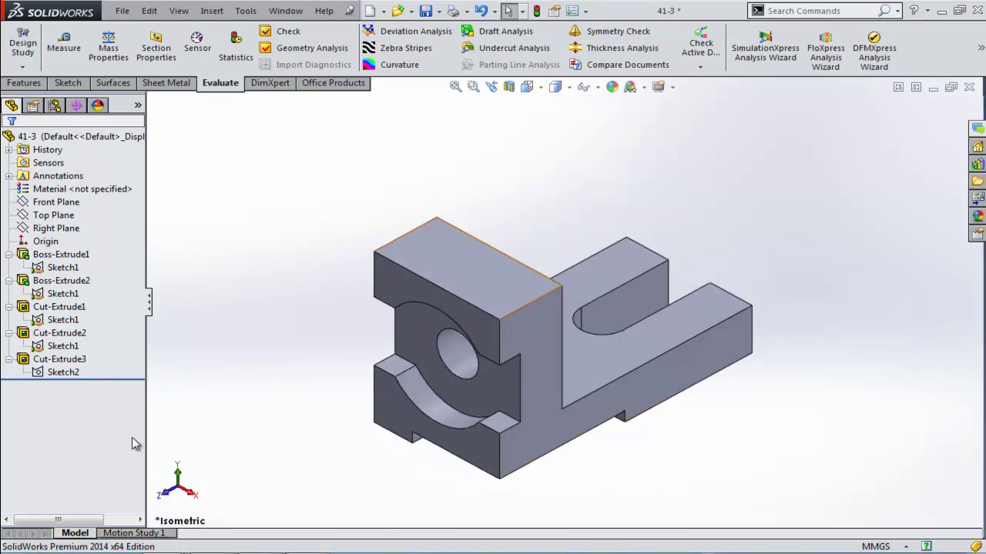
Step: Restore the minimized parts 41-2 and 41 and tile all three part windows vertically
click(286, 11)
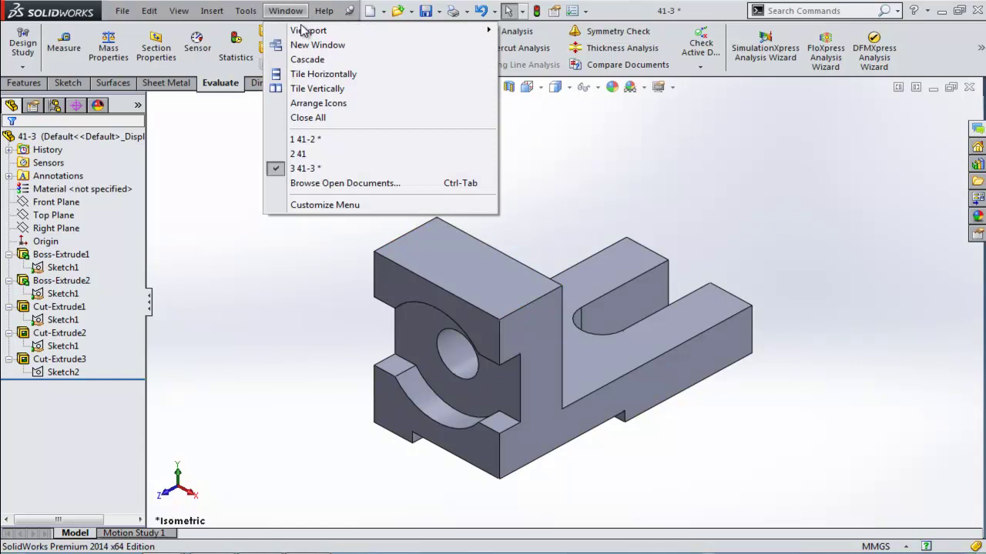
click(316, 91)
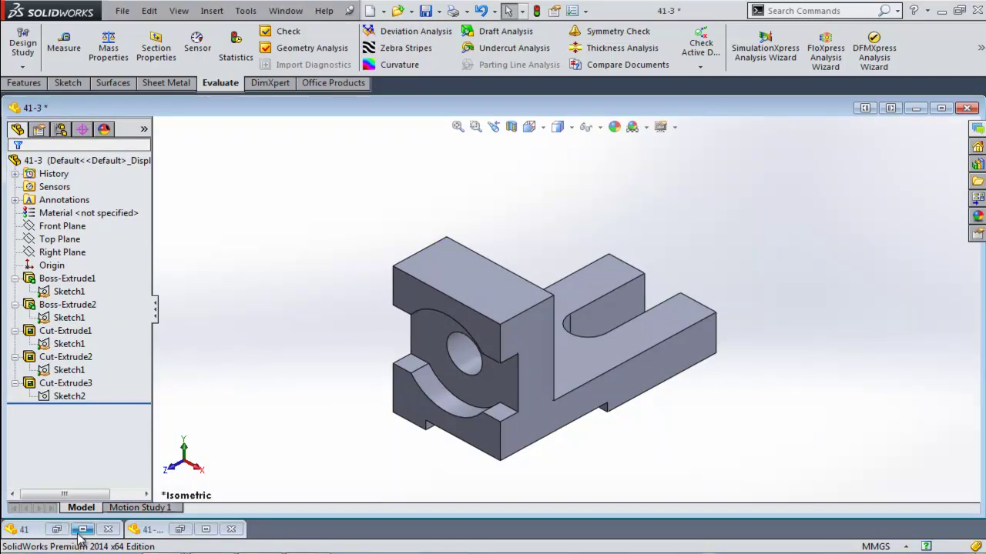
click(205, 530)
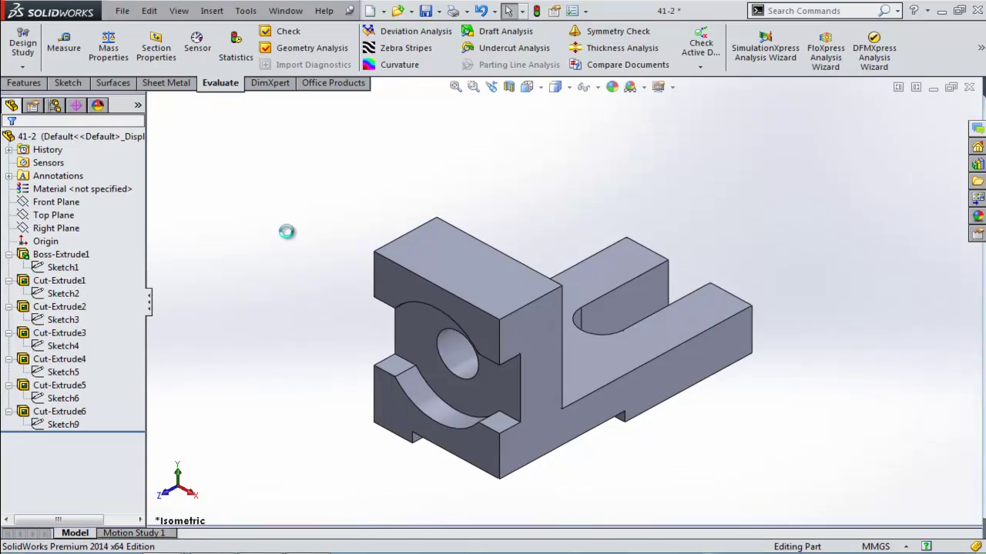
click(285, 11)
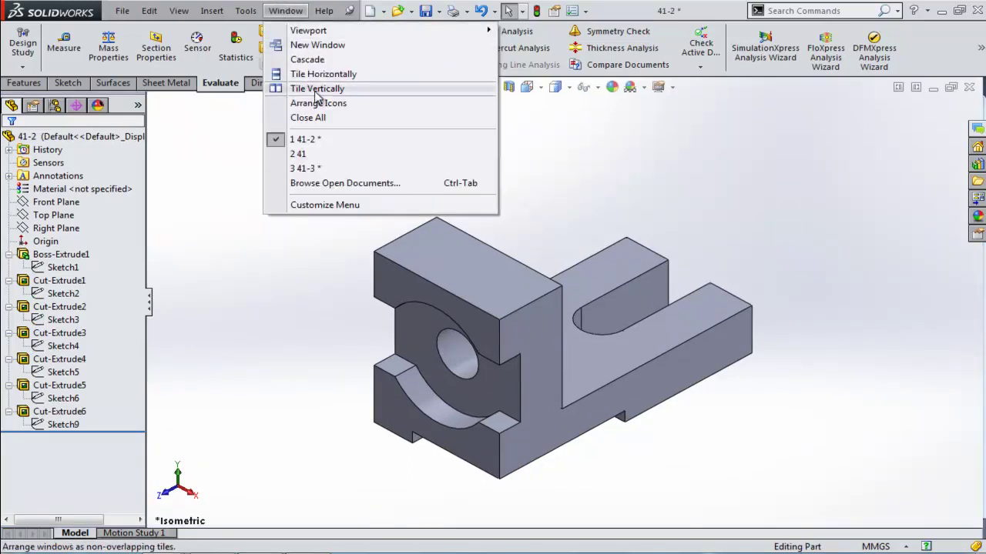
click(317, 94)
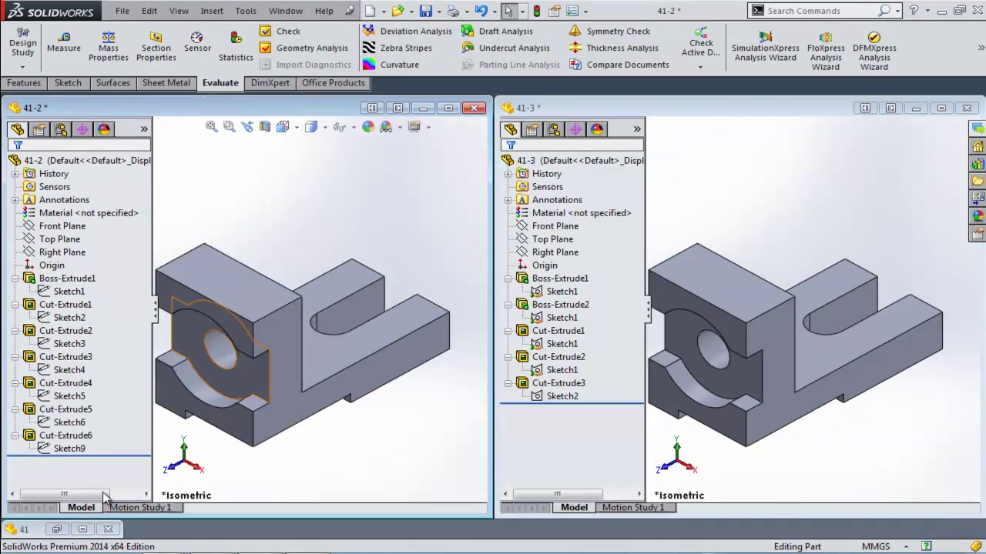
click(90, 529)
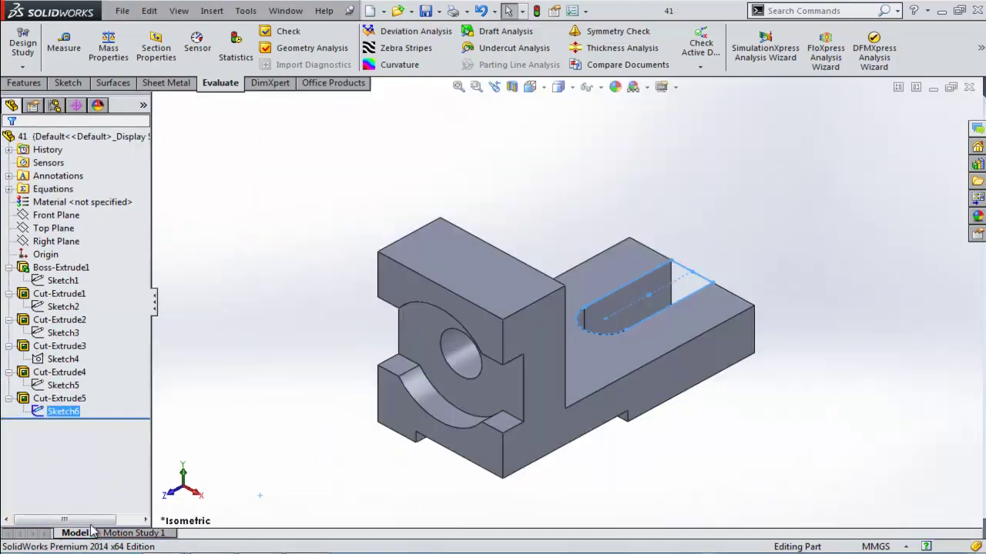
click(284, 11)
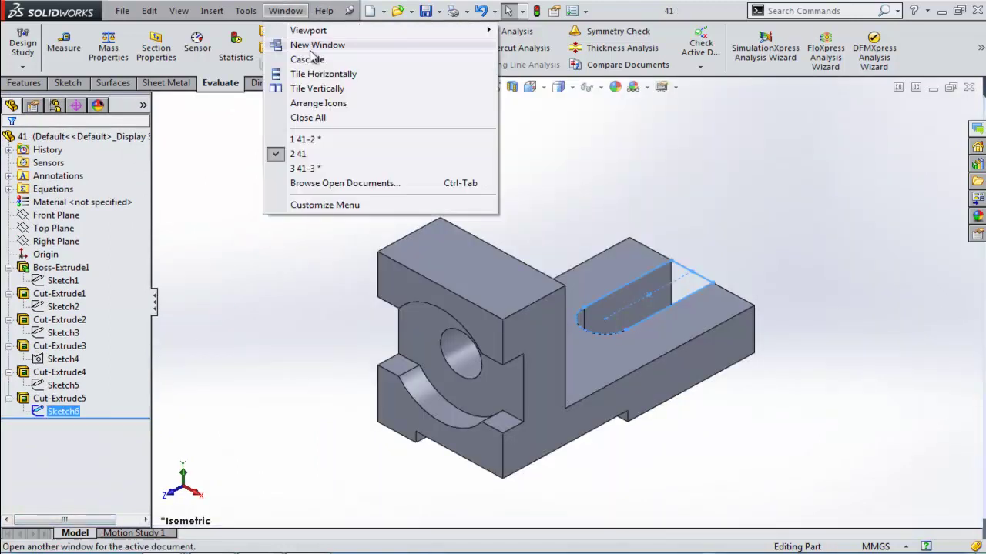
click(315, 90)
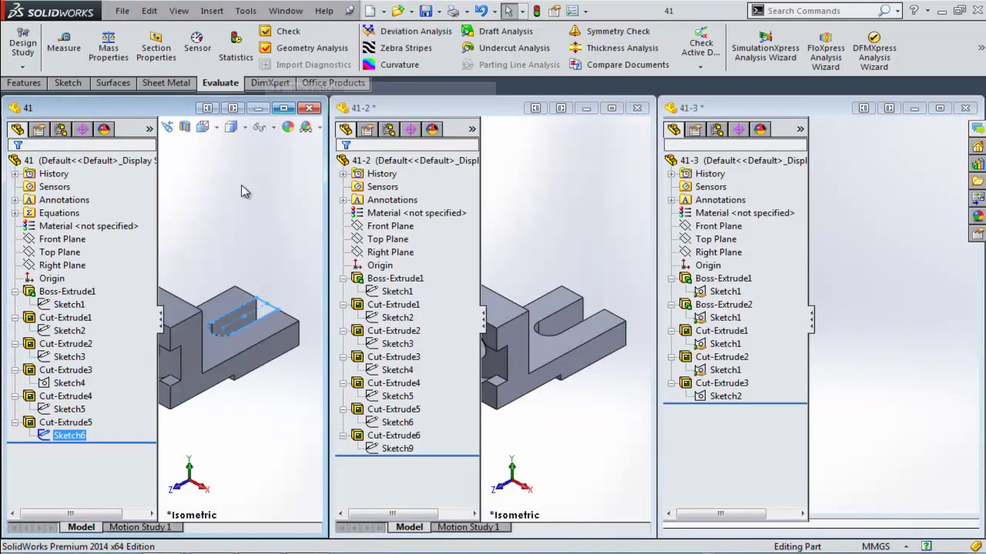
Step: Hide the feature tree in the 41, 41-2 and 41-3 windows so each shows its whole model
click(164, 314)
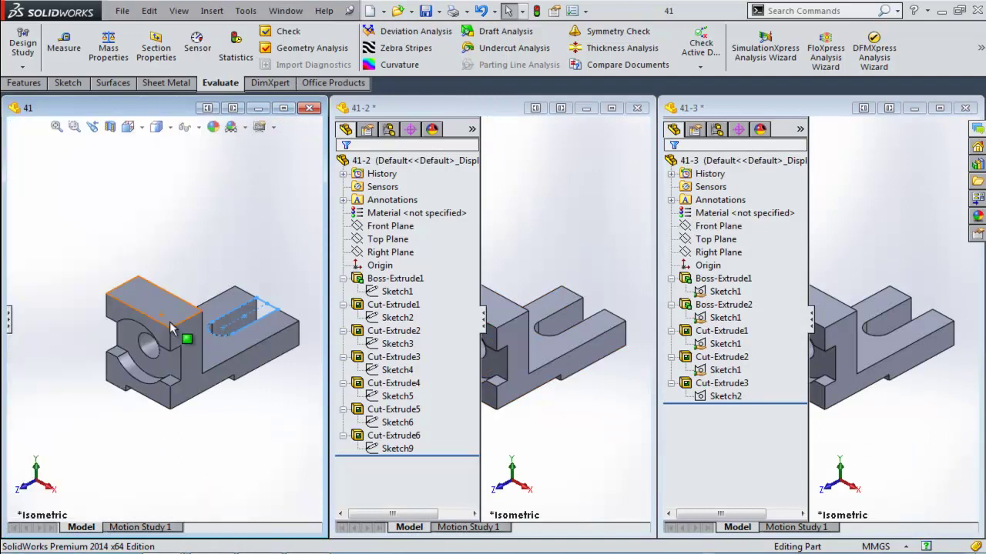
click(484, 322)
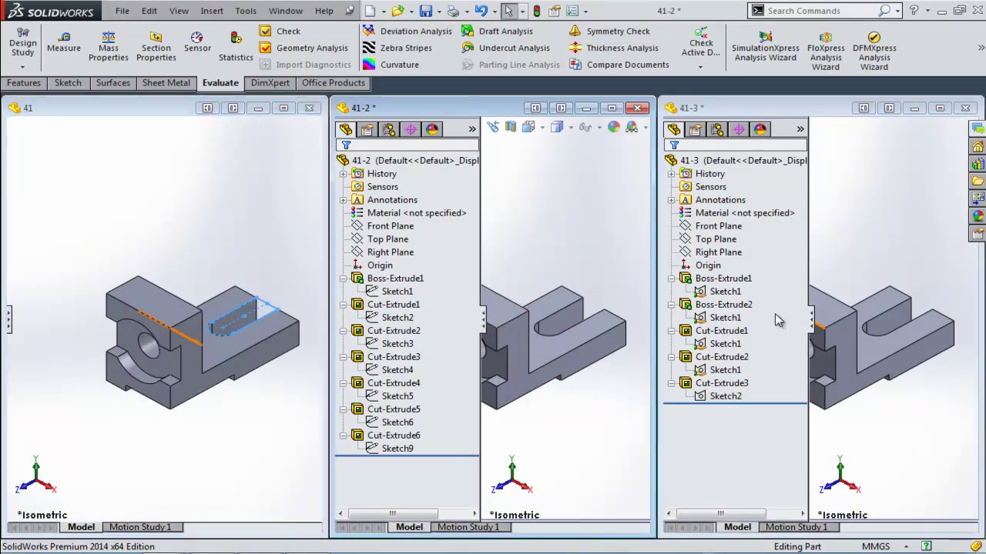
click(812, 322)
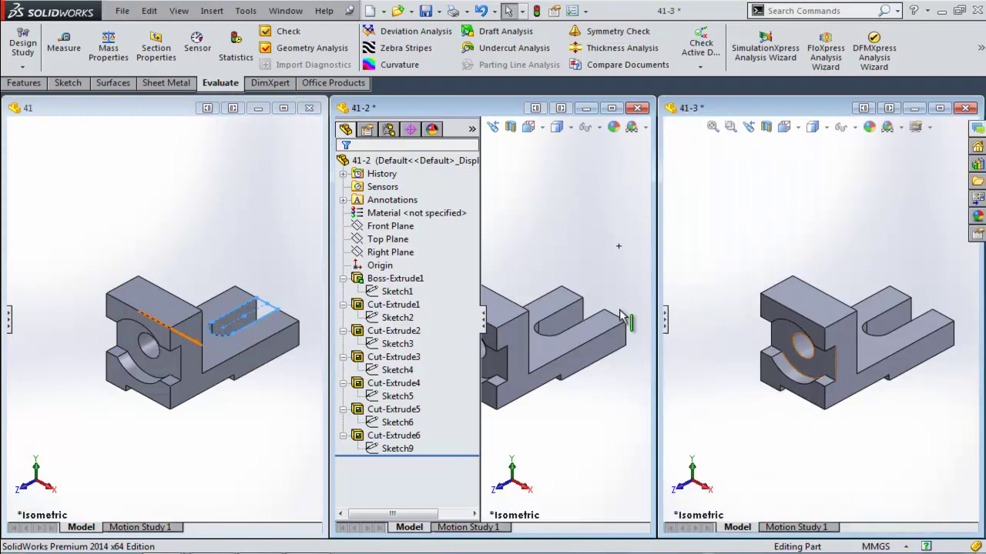
click(483, 315)
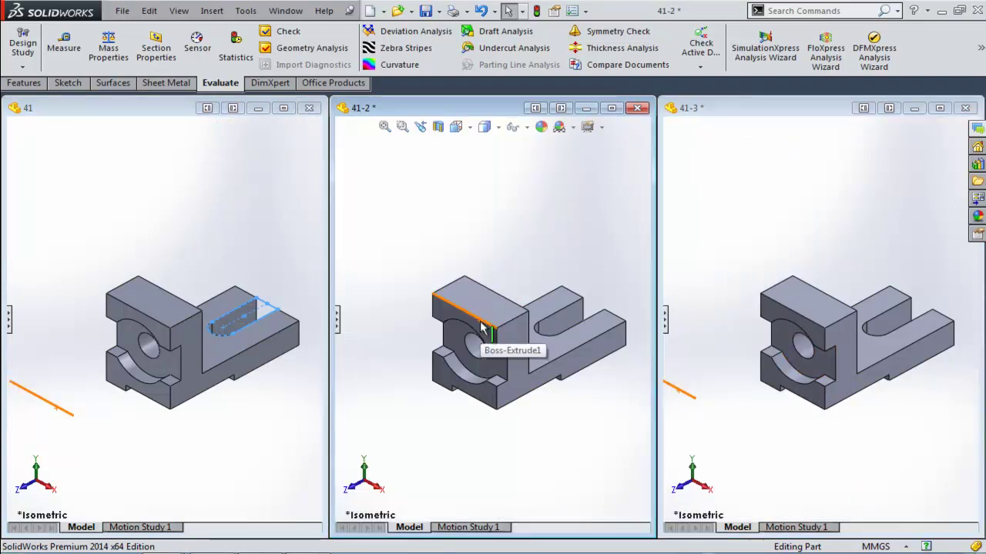